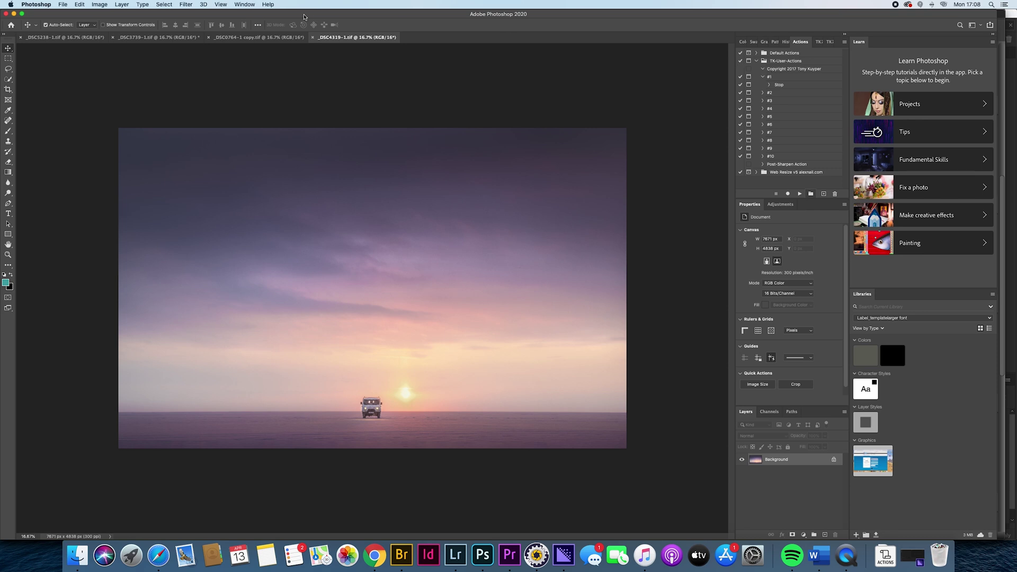
Hide the Actions panel and show it again.
{"action": "left_click", "coordinate": [245, 6]}
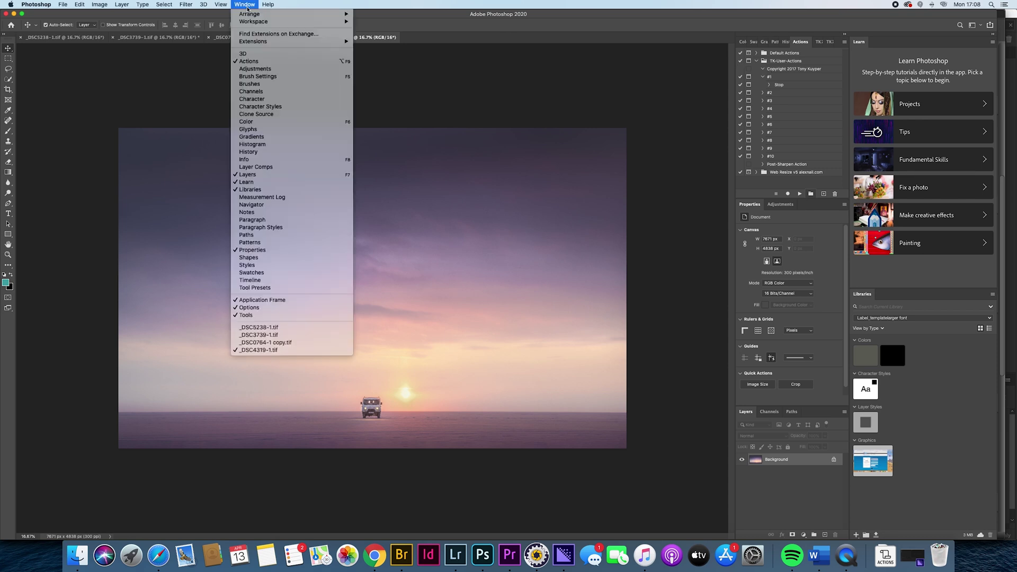
{"action": "left_click", "coordinate": [264, 62]}
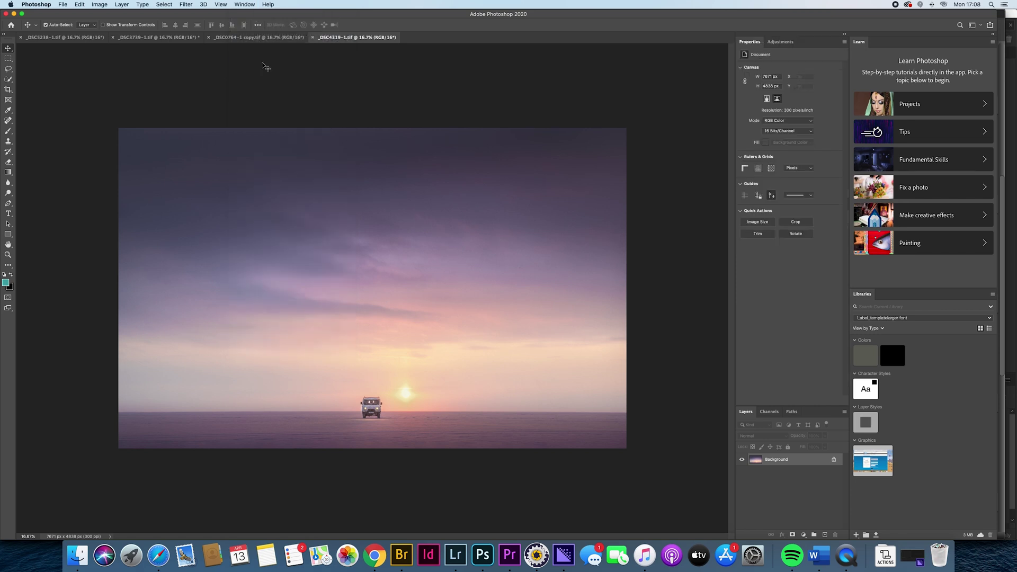
{"action": "left_click", "coordinate": [238, 6]}
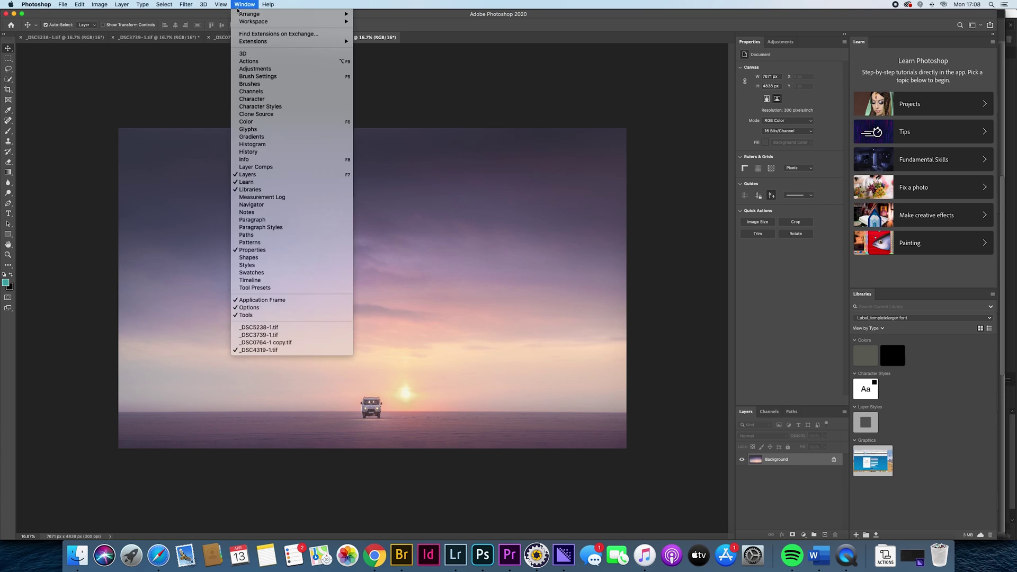
{"action": "left_click", "coordinate": [256, 62]}
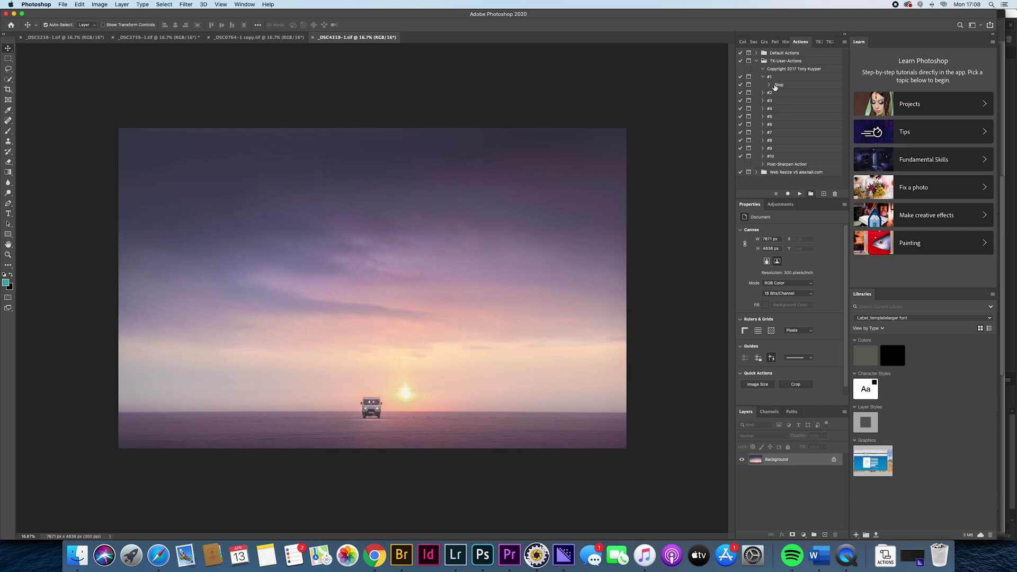
Collapse the TK-User-Actions set and look through the contents of the Default Actions set.
{"action": "left_click", "coordinate": [757, 61]}
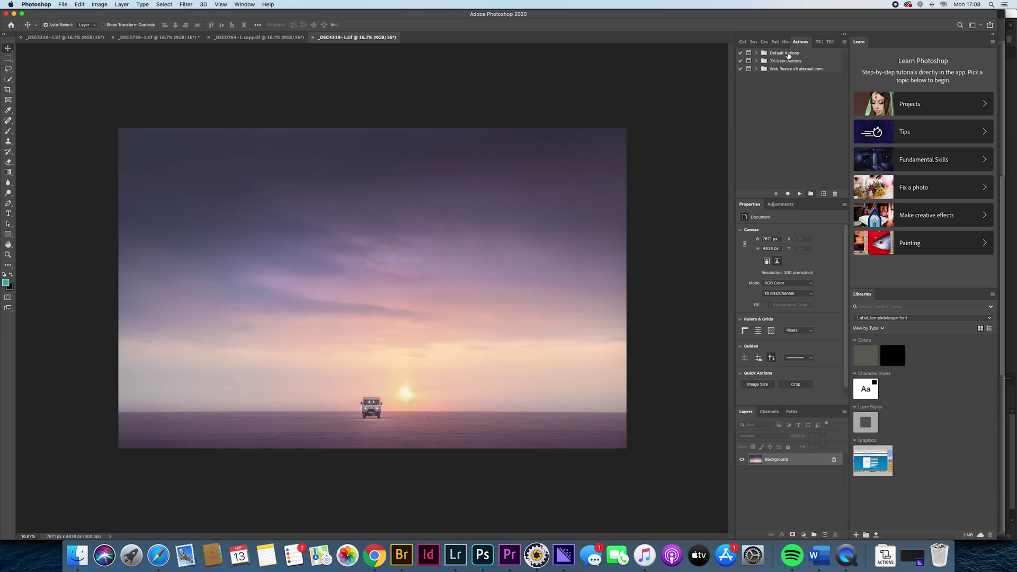
{"action": "left_click", "coordinate": [757, 54]}
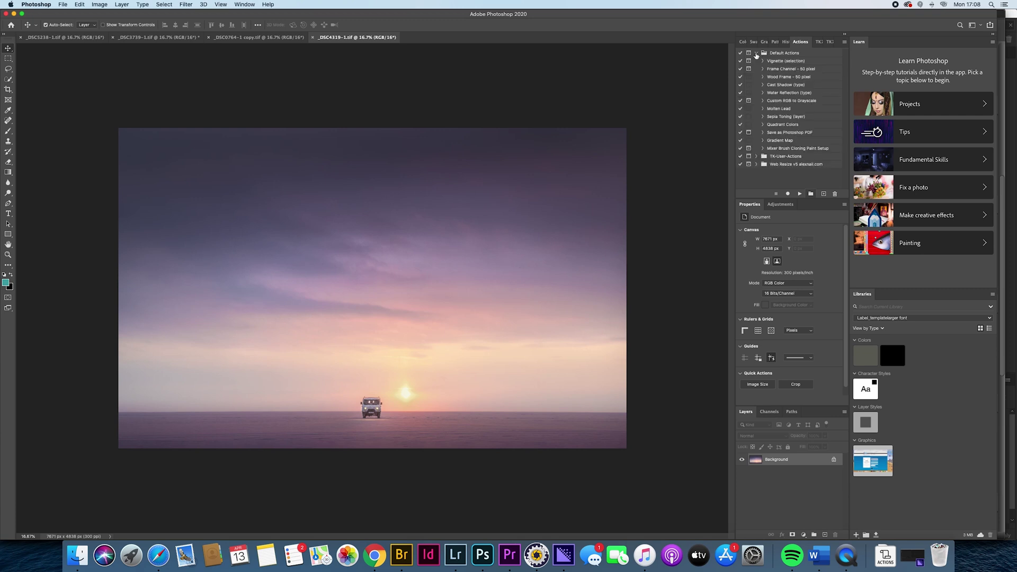
{"action": "left_click", "coordinate": [757, 54]}
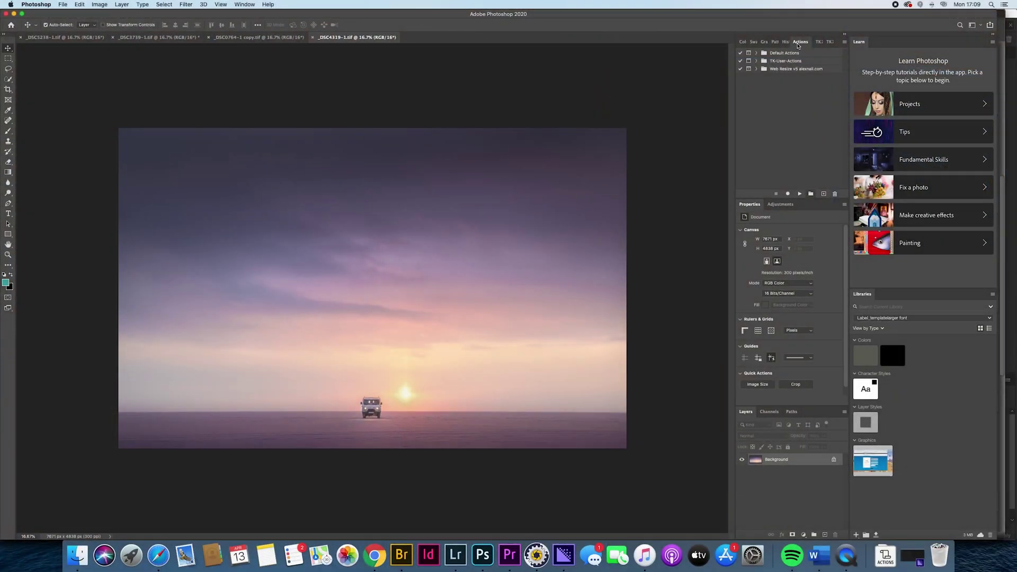
Create a new action set named My Actions.
{"action": "left_click", "coordinate": [810, 195]}
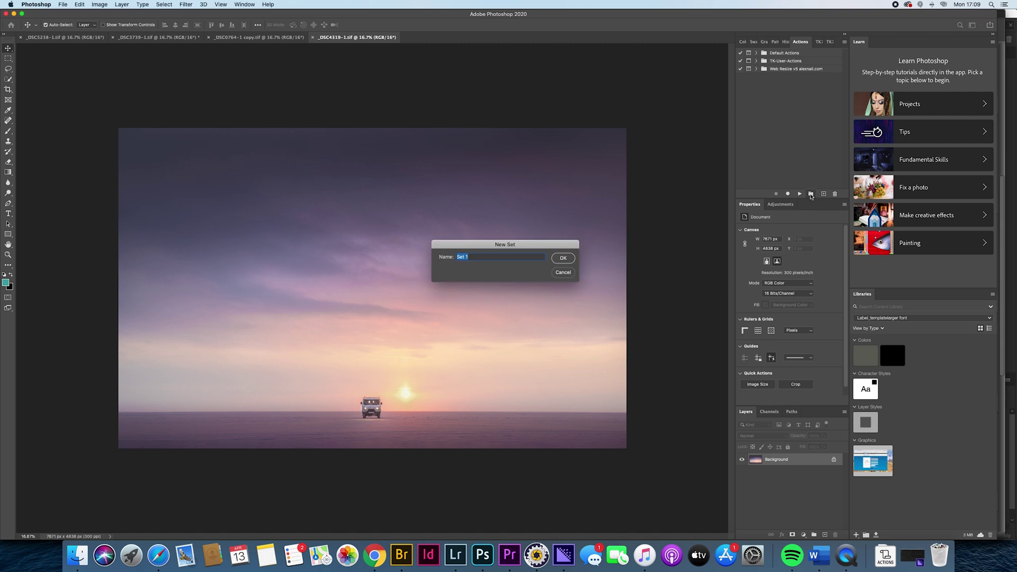
{"action": "type", "text": "My Ac"}
{"action": "left_click", "coordinate": [569, 261]}
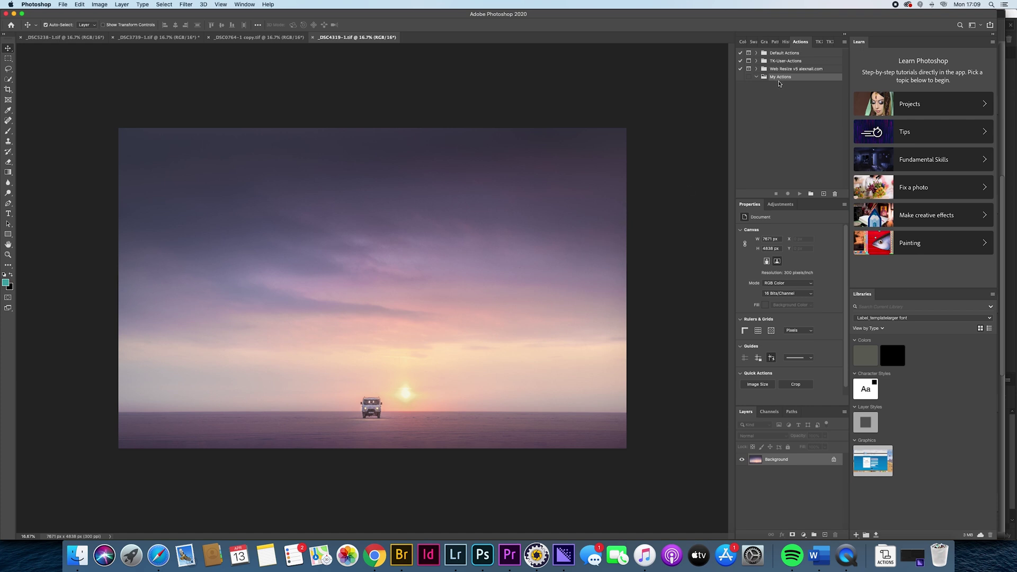
Look through the other open images, _DSC0764-1 copy.tif, _DSC3739-1.tif and _DSC5238-1.tif.
{"action": "left_click", "coordinate": [824, 195]}
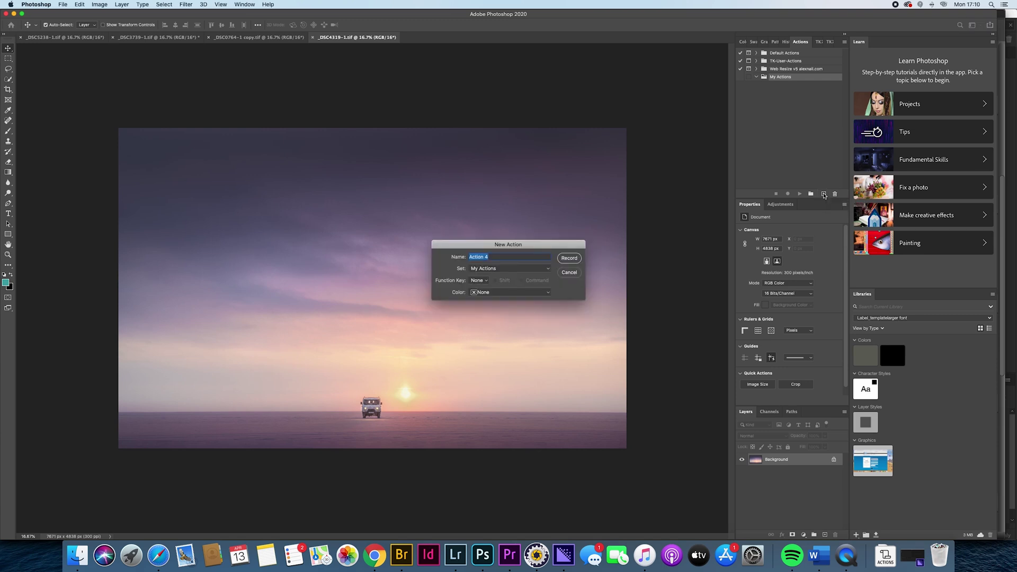
{"action": "left_click", "coordinate": [565, 274]}
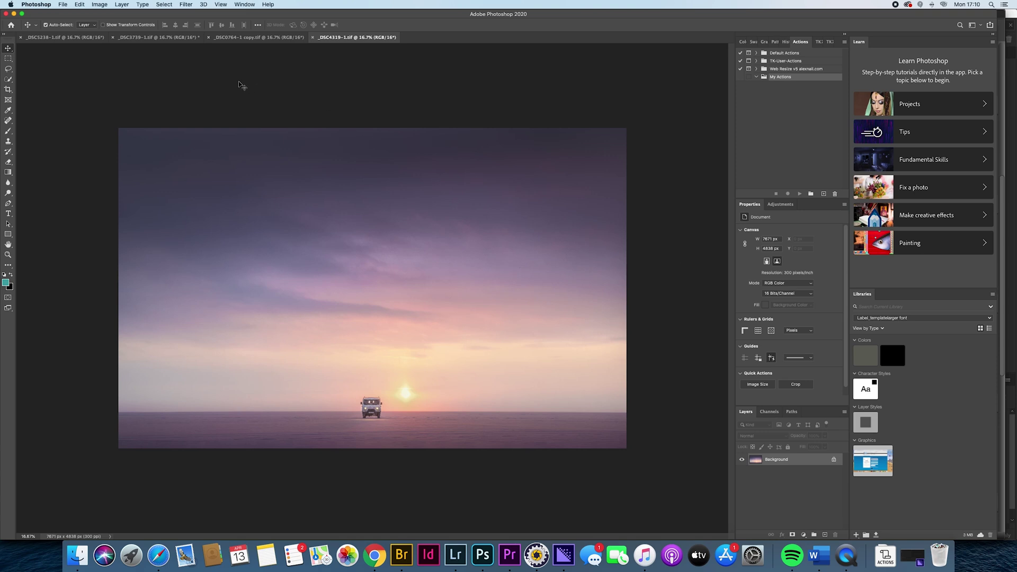
{"action": "left_click", "coordinate": [265, 38]}
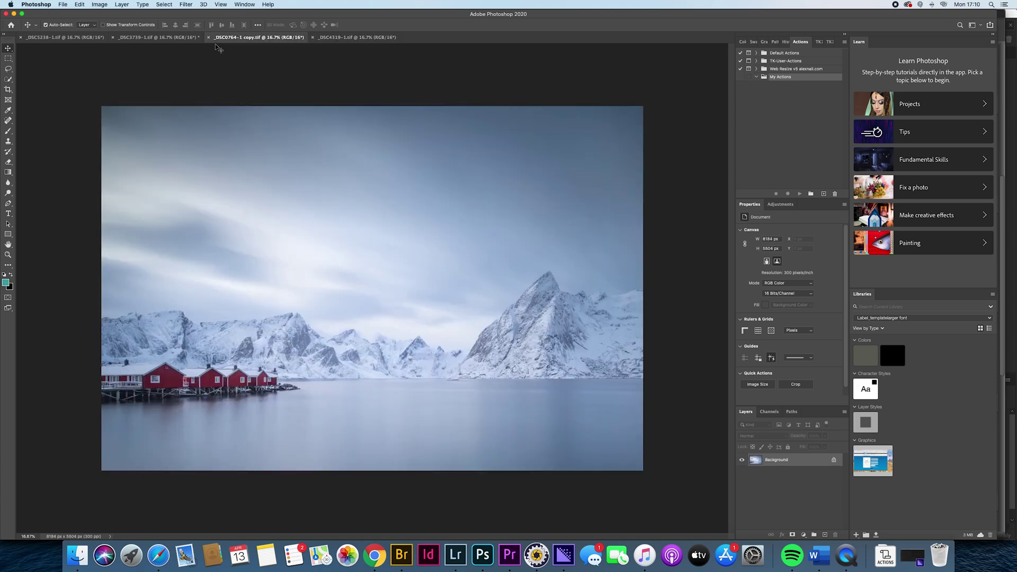
{"action": "left_click", "coordinate": [159, 37]}
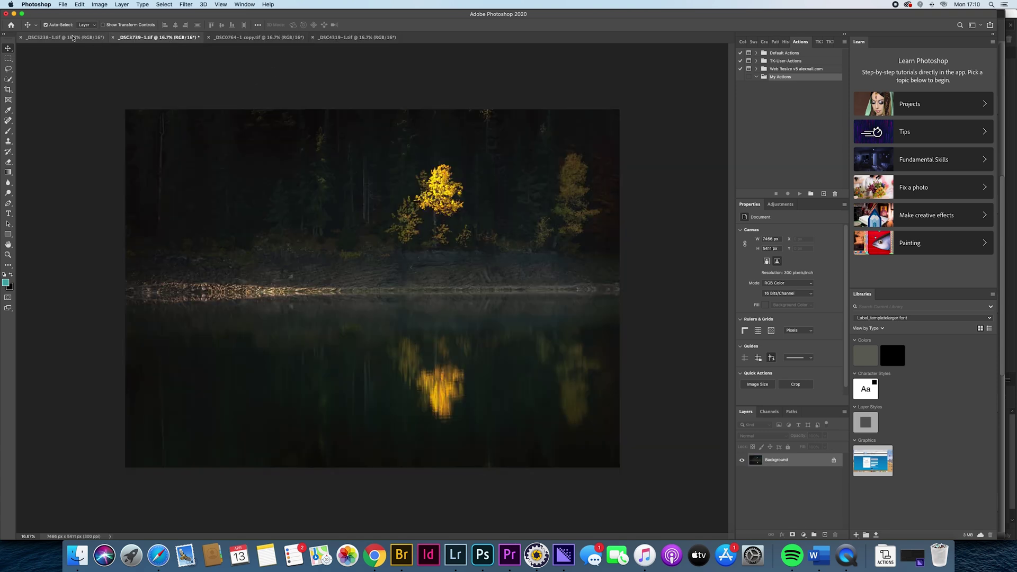
{"action": "left_click", "coordinate": [99, 40]}
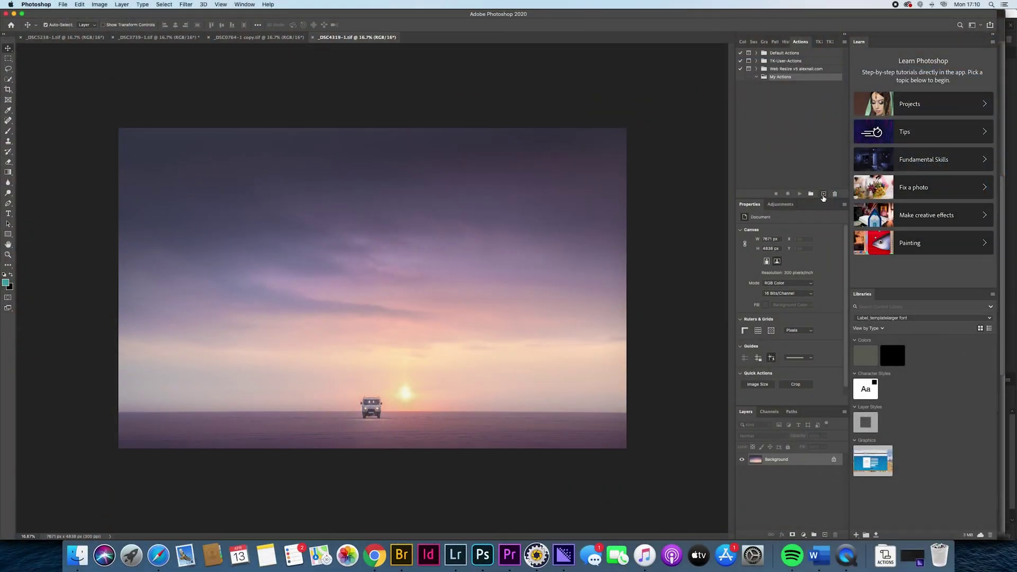
Create an action named Resize in the My Actions set and start recording it.
{"action": "left_click", "coordinate": [823, 194]}
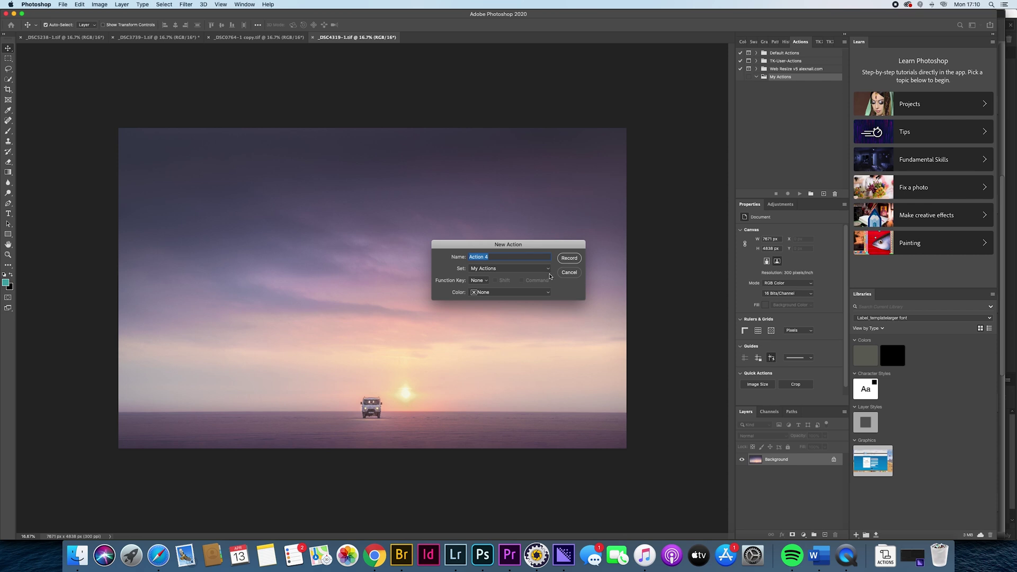
{"action": "left_click_drag", "start_coordinate": [536, 246], "coordinate": [623, 117]}
{"action": "type", "text": "Resize"}
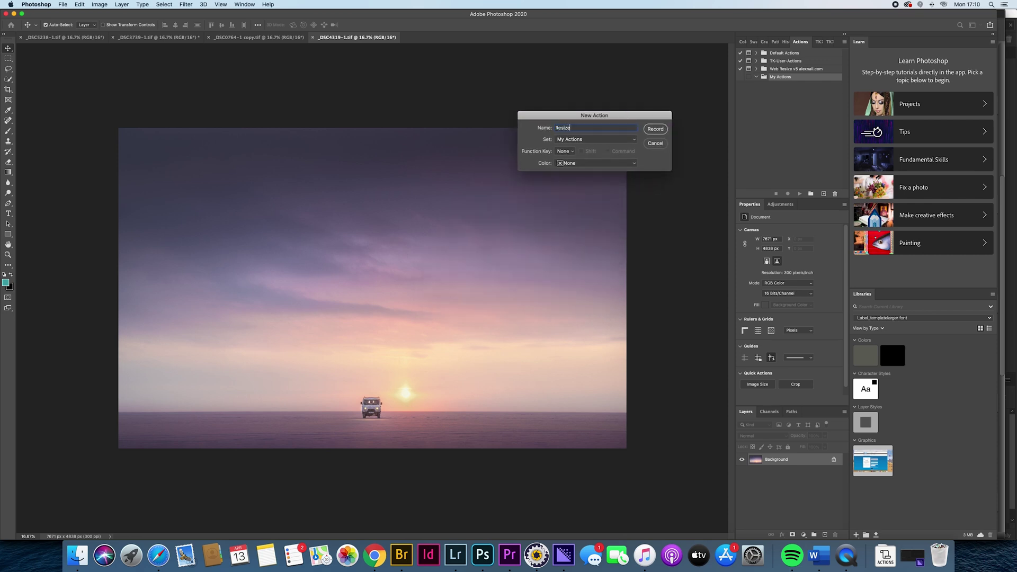
{"action": "left_click", "coordinate": [657, 130]}
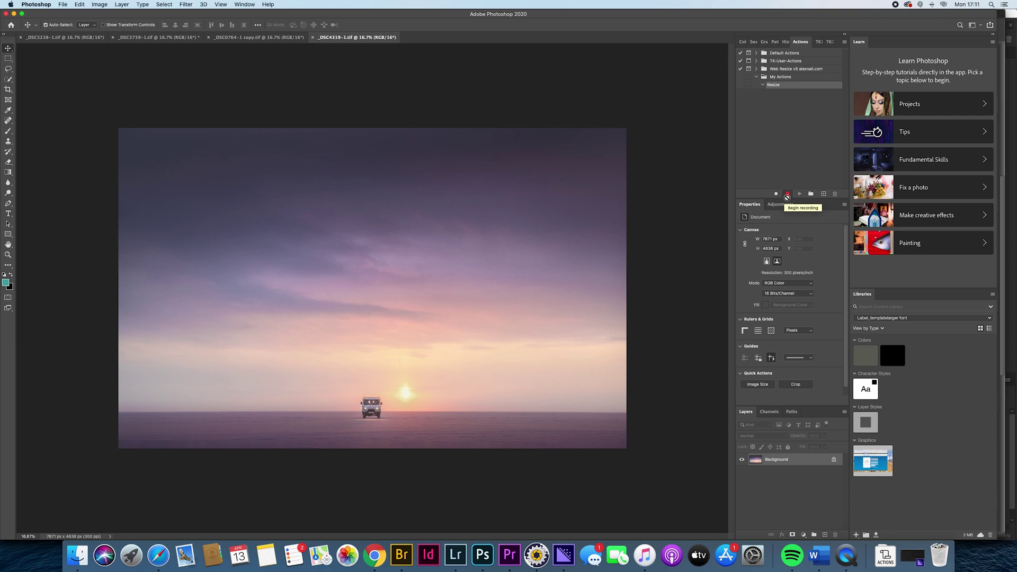
Save _DSC4319-1.tif in TIFF format into the high res folder inside Test Folder on the Desktop.
{"action": "left_click", "coordinate": [63, 4]}
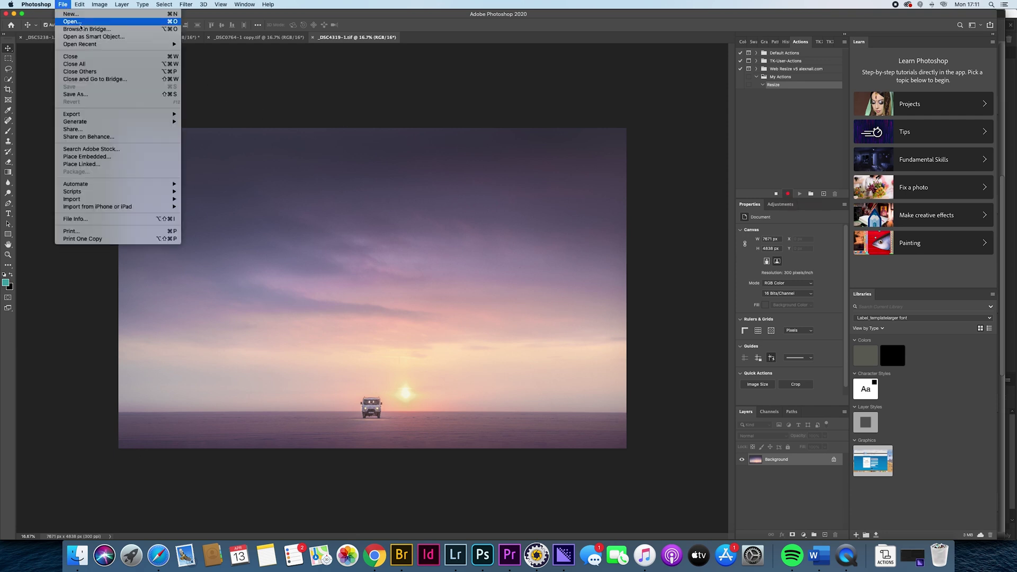
{"action": "key", "text": "Escape"}
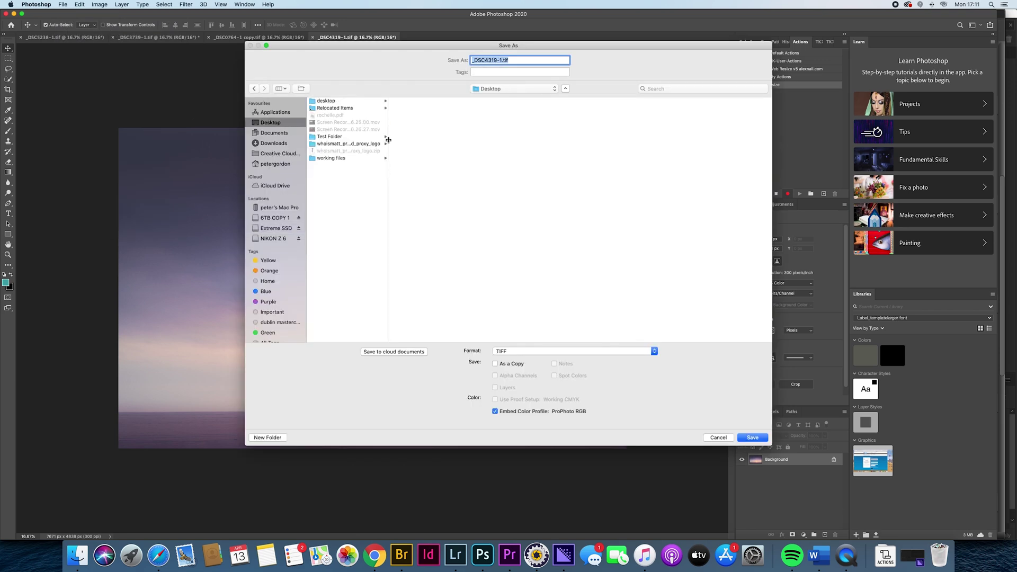
{"action": "left_click", "coordinate": [337, 140]}
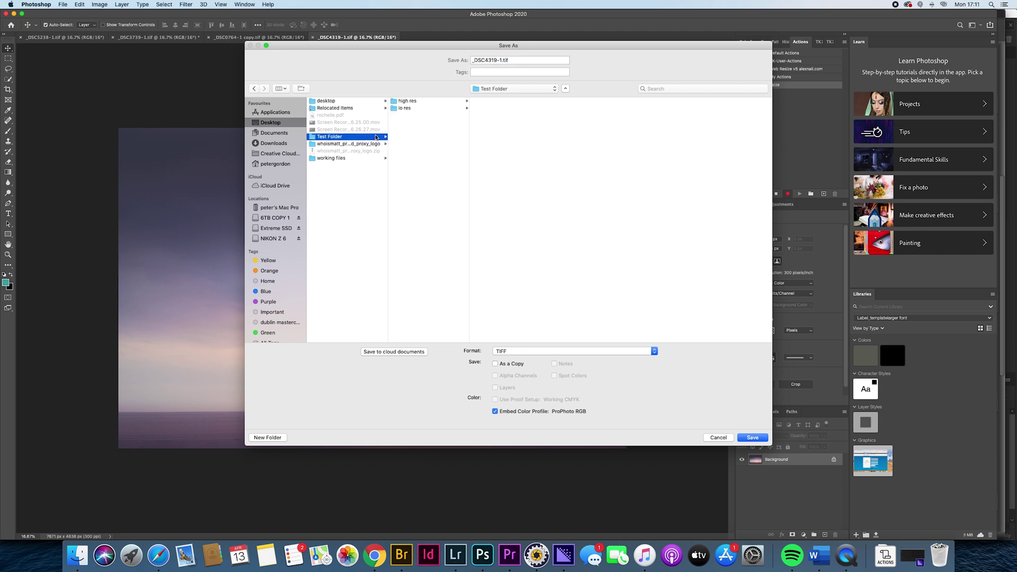
{"action": "left_click", "coordinate": [418, 103]}
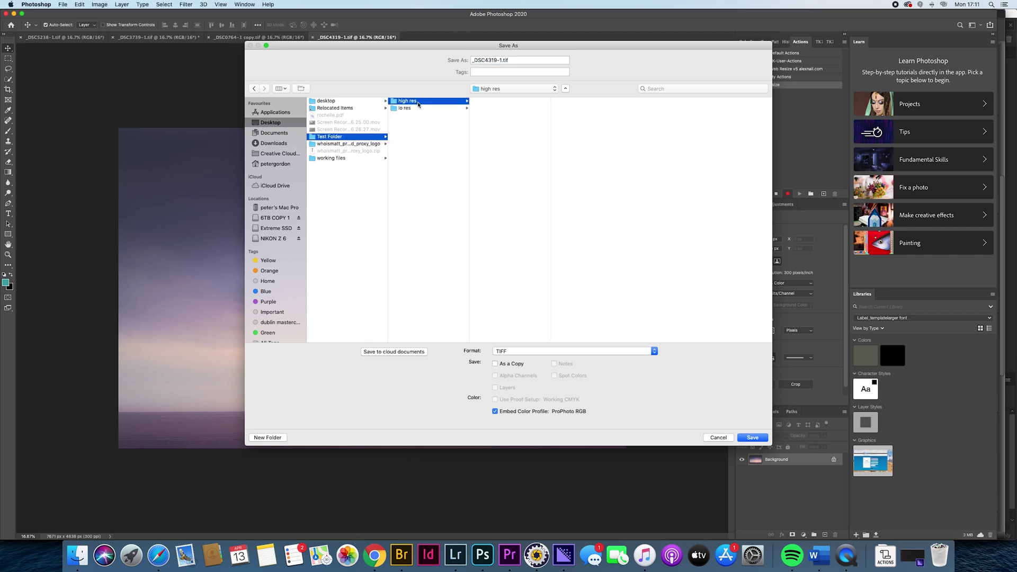
{"action": "left_click", "coordinate": [751, 439]}
{"action": "left_click", "coordinate": [609, 226]}
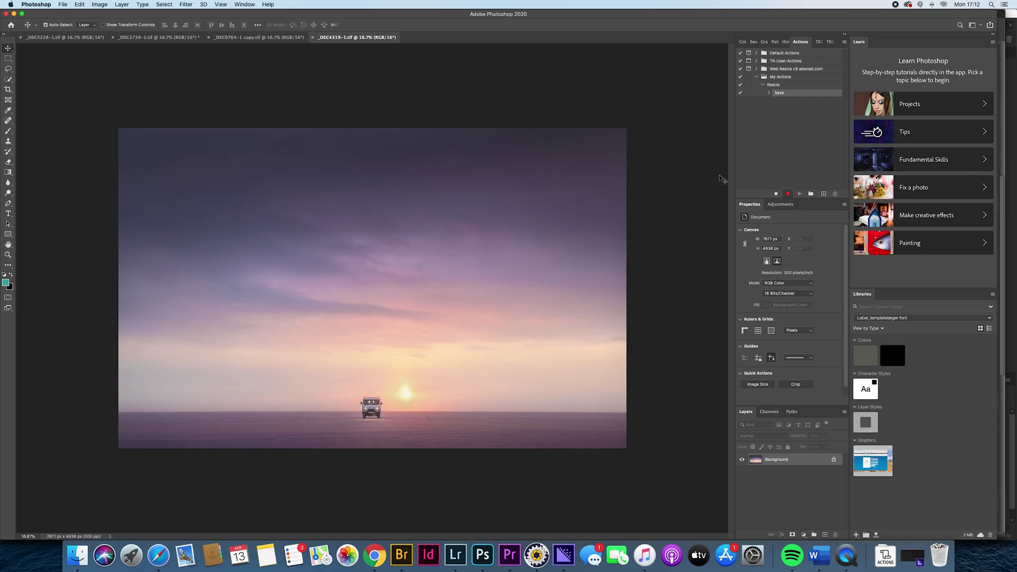
Resize the image to a width of 1200 pixels at 300 pixels/inch, keeping its proportions.
{"action": "left_click", "coordinate": [98, 5]}
{"action": "left_click", "coordinate": [108, 68]}
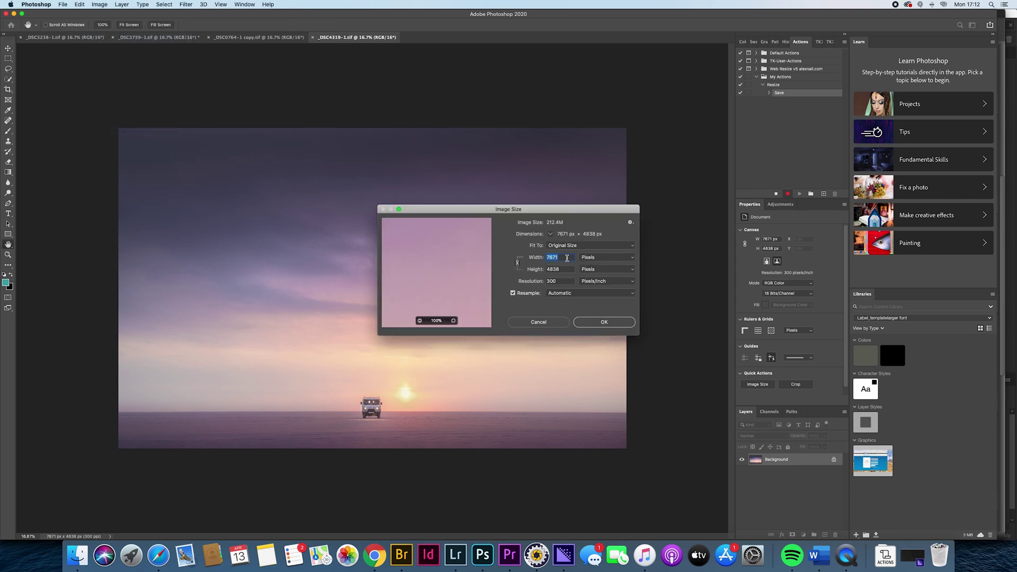
{"action": "type", "text": "1"}
{"action": "type", "text": "00"}
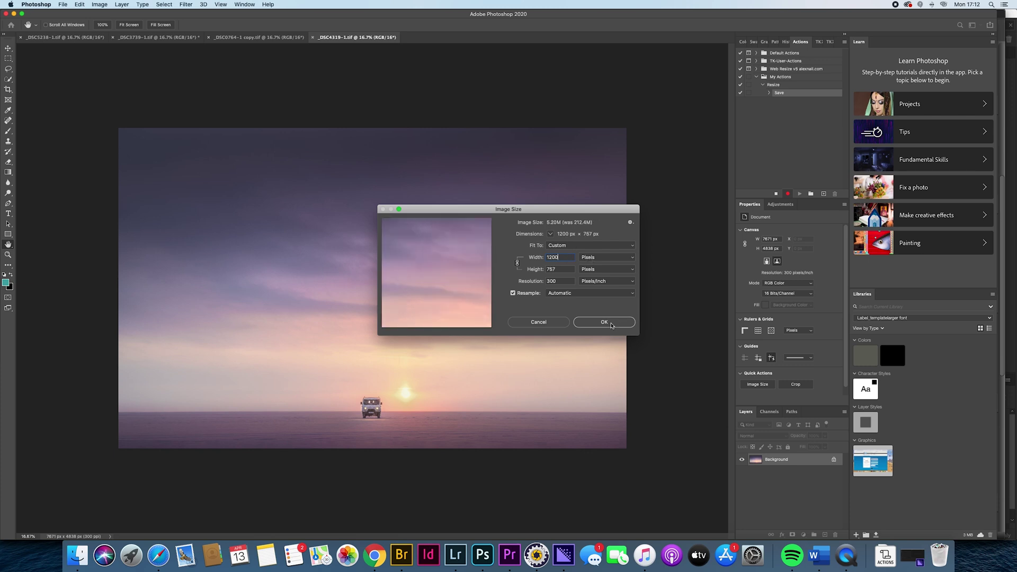
{"action": "left_click", "coordinate": [605, 322]}
Convert the resized image to 8 Bits/Channel mode.
{"action": "key", "text": "super+equal"}
{"action": "key", "text": "super+equal"}
{"action": "key", "text": "super+equal"}
{"action": "key", "text": "super+equal"}
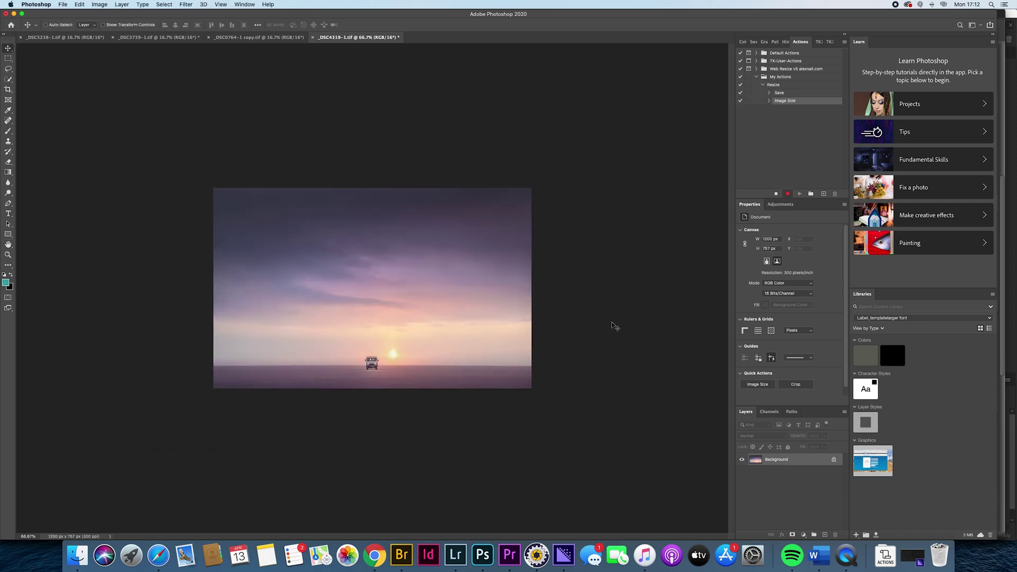
{"action": "key", "text": "super+equal"}
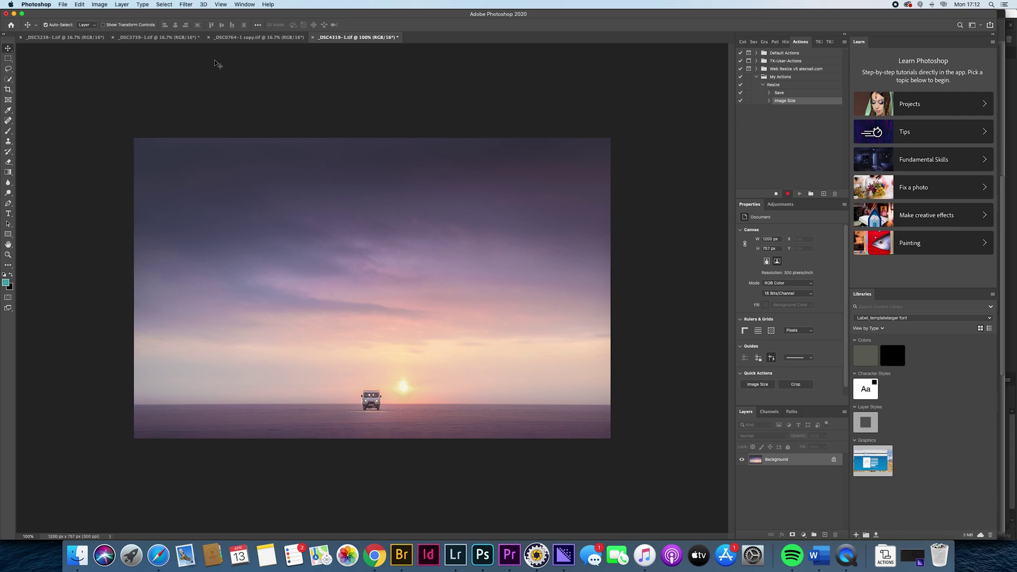
{"action": "left_click", "coordinate": [100, 5]}
{"action": "mouse_move", "coordinate": [108, 15]}
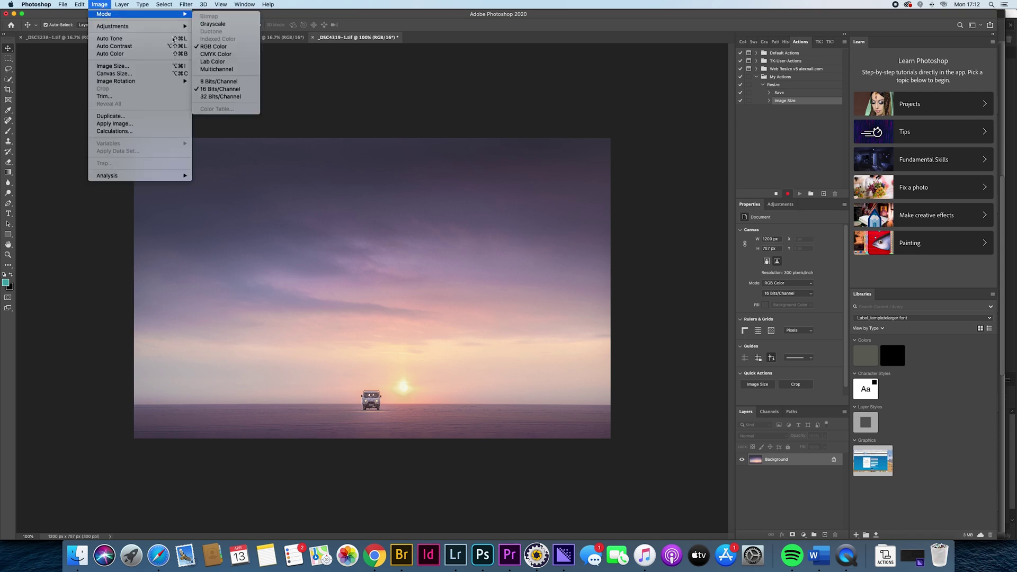
{"action": "left_click", "coordinate": [224, 83]}
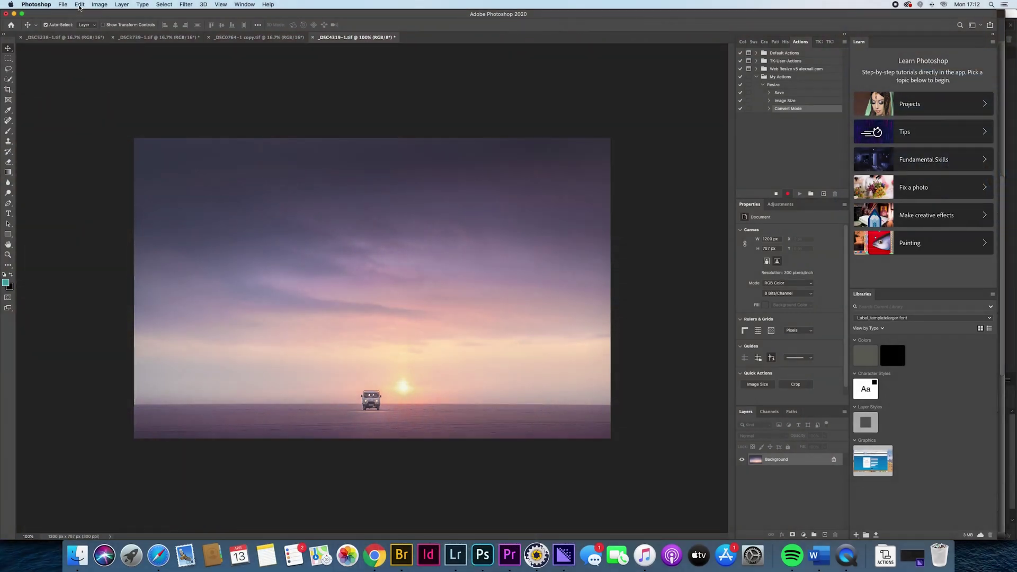
Convert the image's colour profile to Working RGB - sRGB IEC61966-2.1.
{"action": "left_click", "coordinate": [80, 6]}
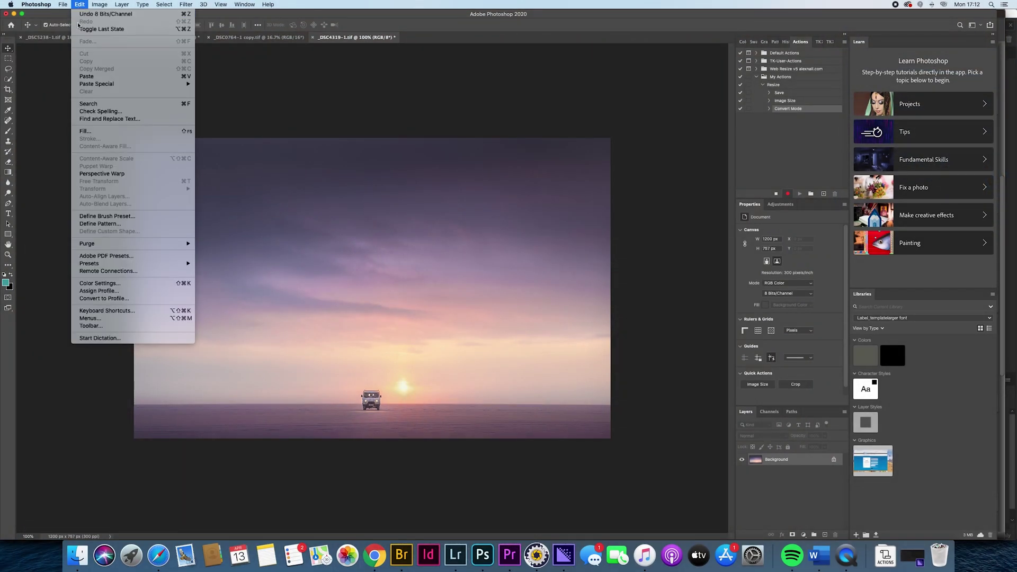
{"action": "left_click", "coordinate": [179, 295]}
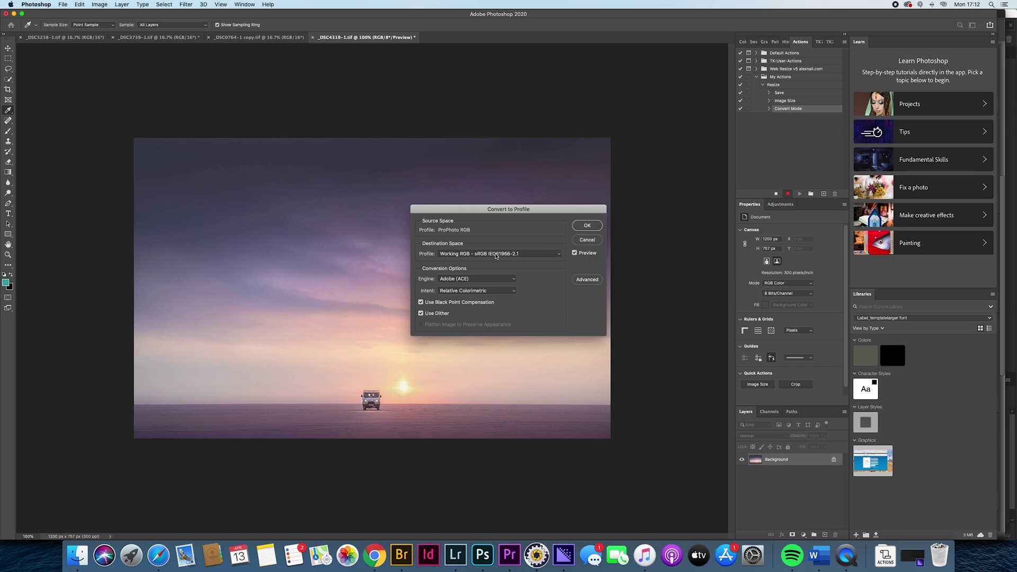
{"action": "left_click", "coordinate": [587, 225]}
{"action": "key", "text": "v"}
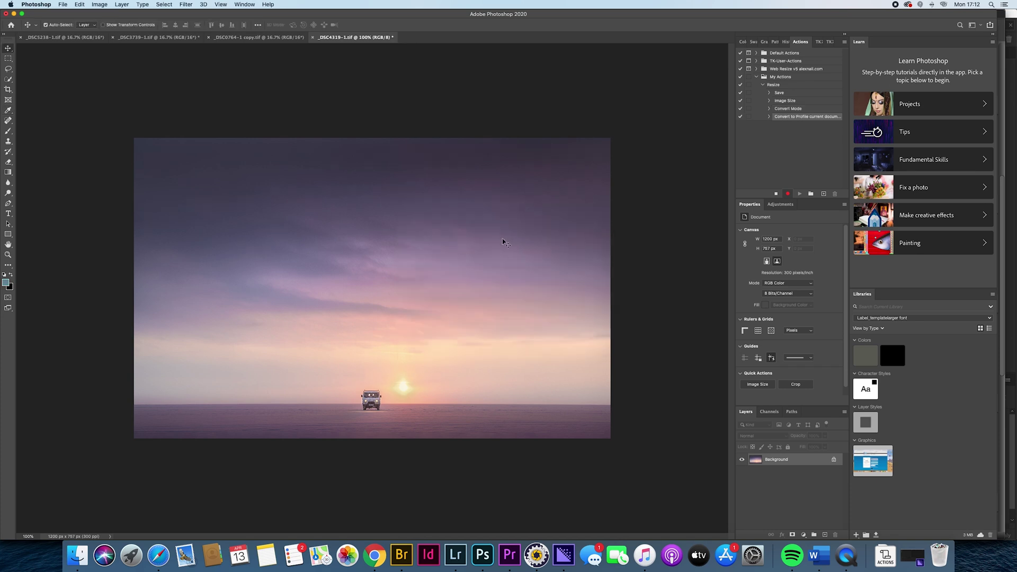
Save the image as a JPEG with quality 10 in the lo res folder inside Test Folder.
{"action": "left_click", "coordinate": [63, 4]}
{"action": "left_click", "coordinate": [80, 97]}
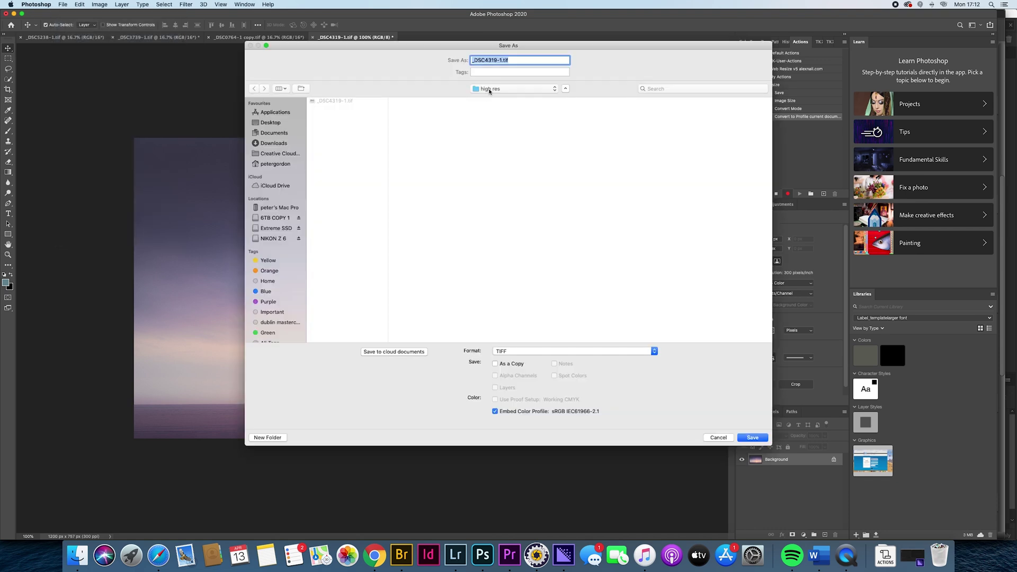
{"action": "left_click", "coordinate": [490, 90]}
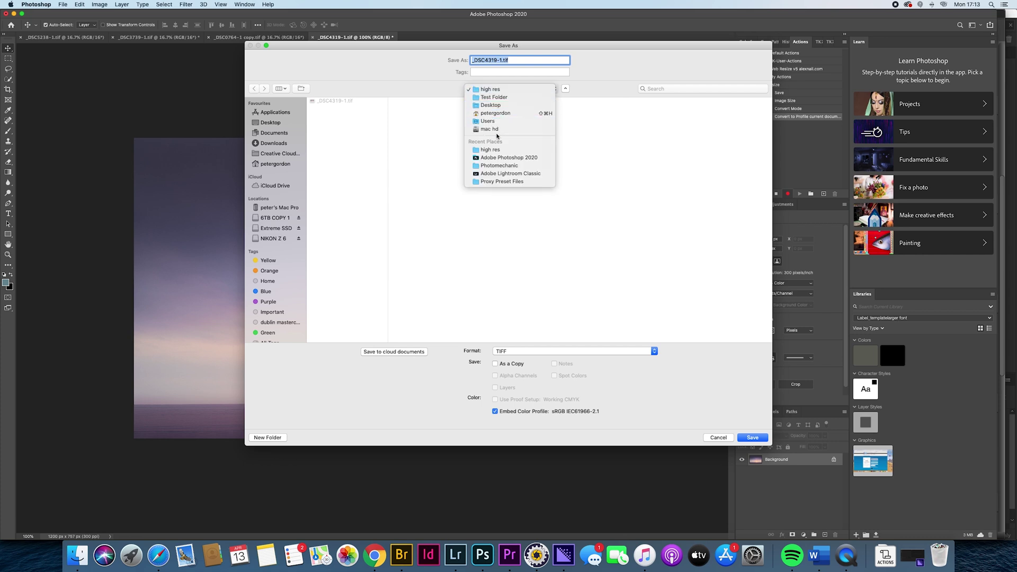
{"action": "left_click", "coordinate": [493, 97]}
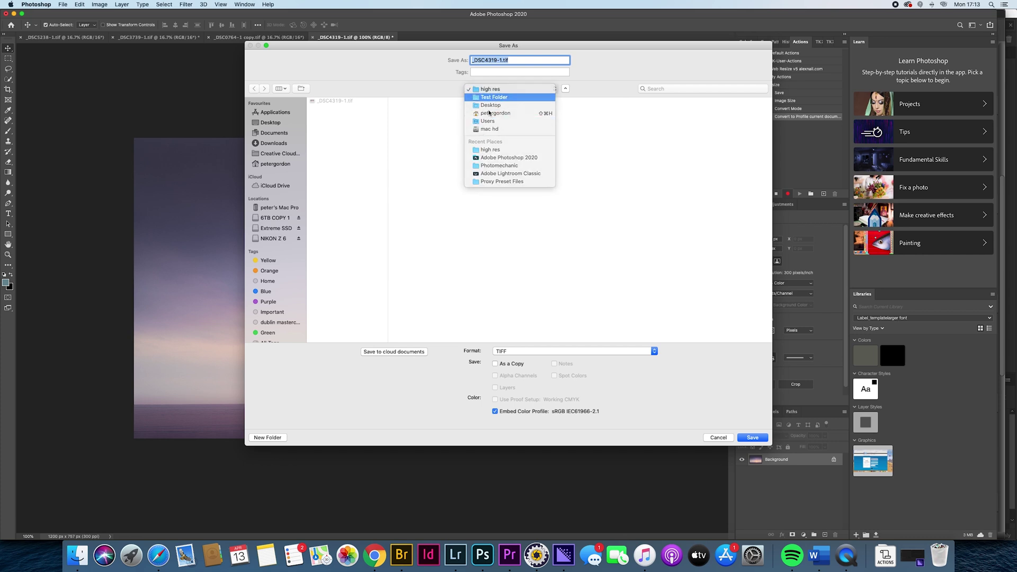
{"action": "left_click", "coordinate": [405, 109]}
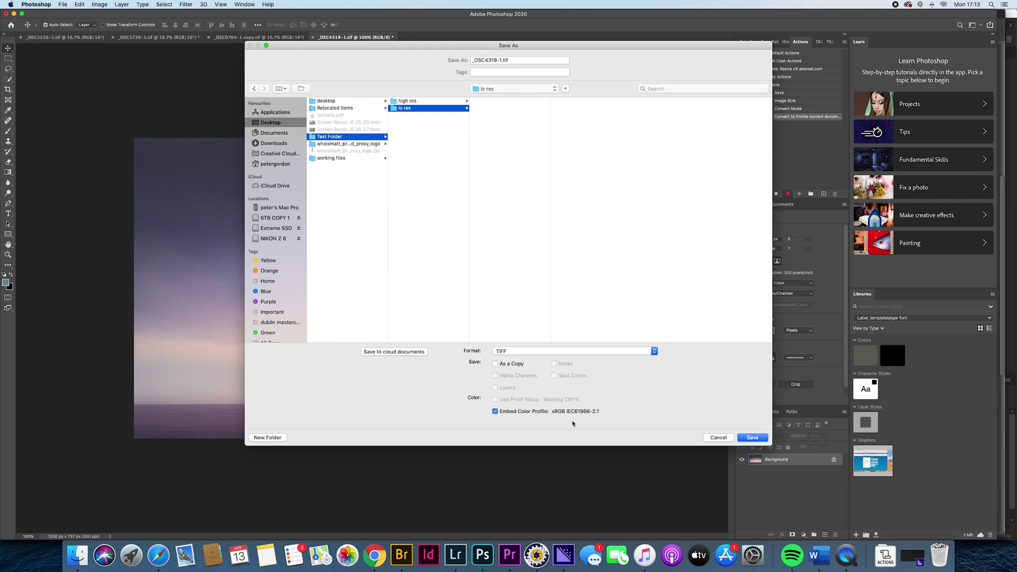
{"action": "left_click", "coordinate": [519, 352]}
{"action": "left_click", "coordinate": [513, 267]}
{"action": "left_click", "coordinate": [753, 438]}
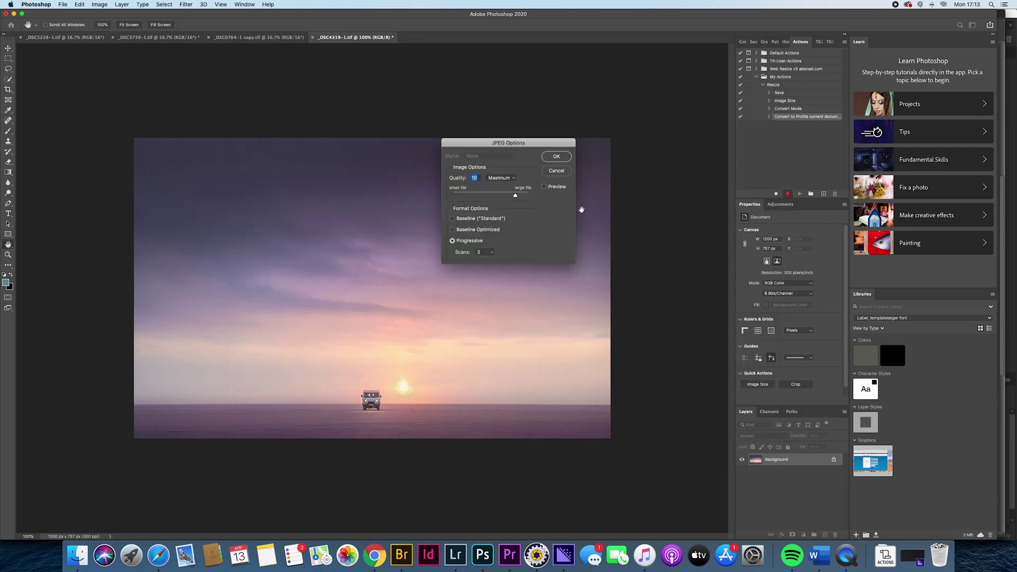
{"action": "left_click", "coordinate": [561, 160]}
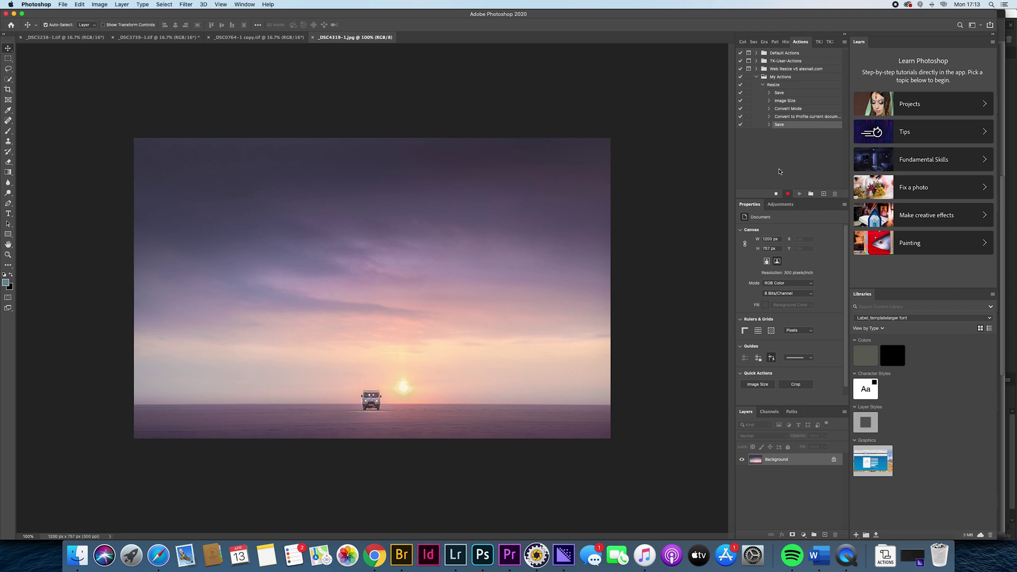
Record closing the _DSC4319-1.jpg document as the last command of the Resize action and stop recording.
{"action": "left_click", "coordinate": [776, 195]}
{"action": "left_click", "coordinate": [788, 194]}
{"action": "left_click", "coordinate": [312, 37]}
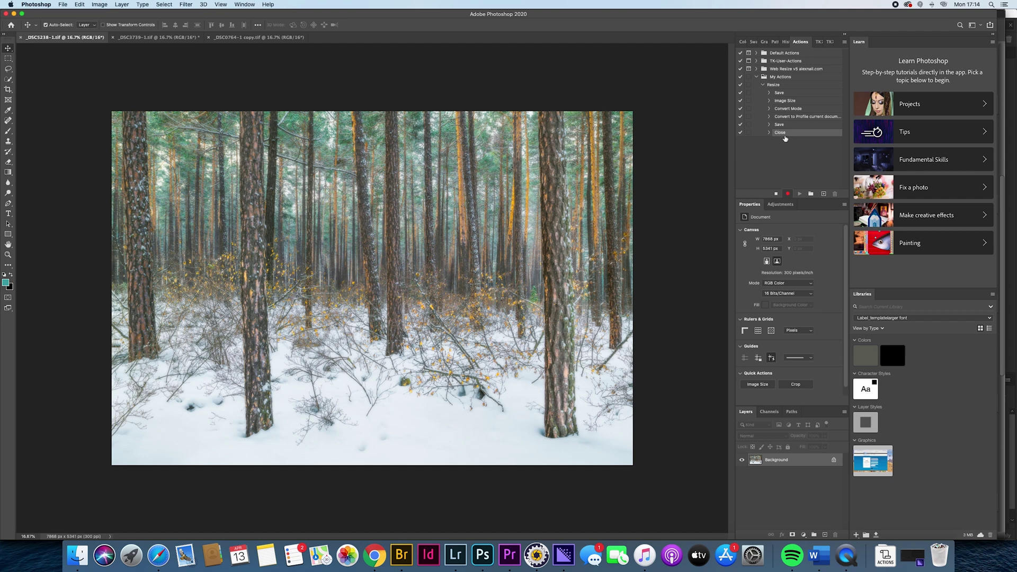
{"action": "left_click", "coordinate": [777, 193]}
Switch to Finder and preview _DSC4319-1.tif in the high res folder inside Test Folder on the Desktop.
{"action": "left_click", "coordinate": [78, 555]}
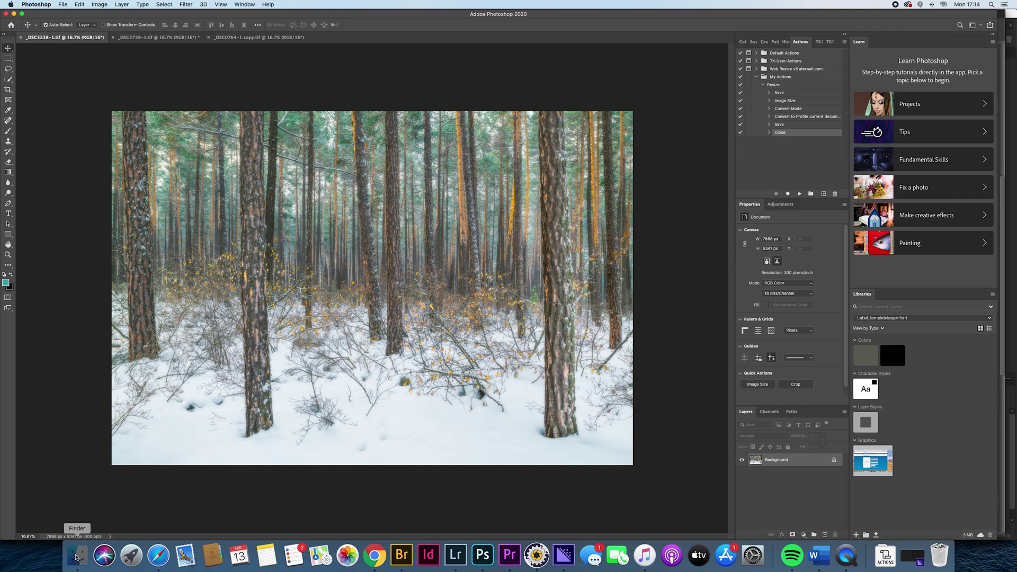
{"action": "left_click", "coordinate": [280, 165]}
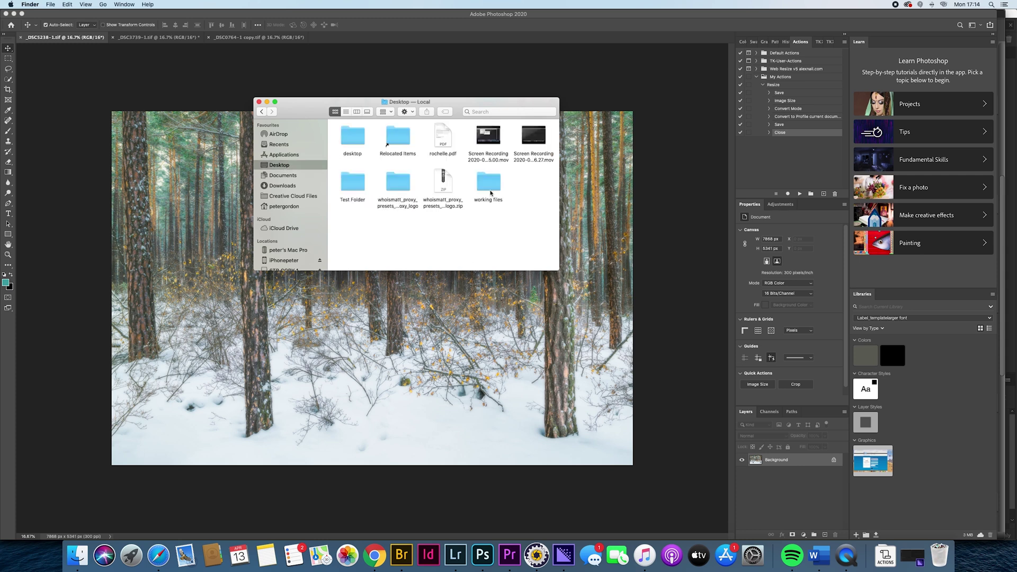
{"action": "double_click", "coordinate": [350, 183]}
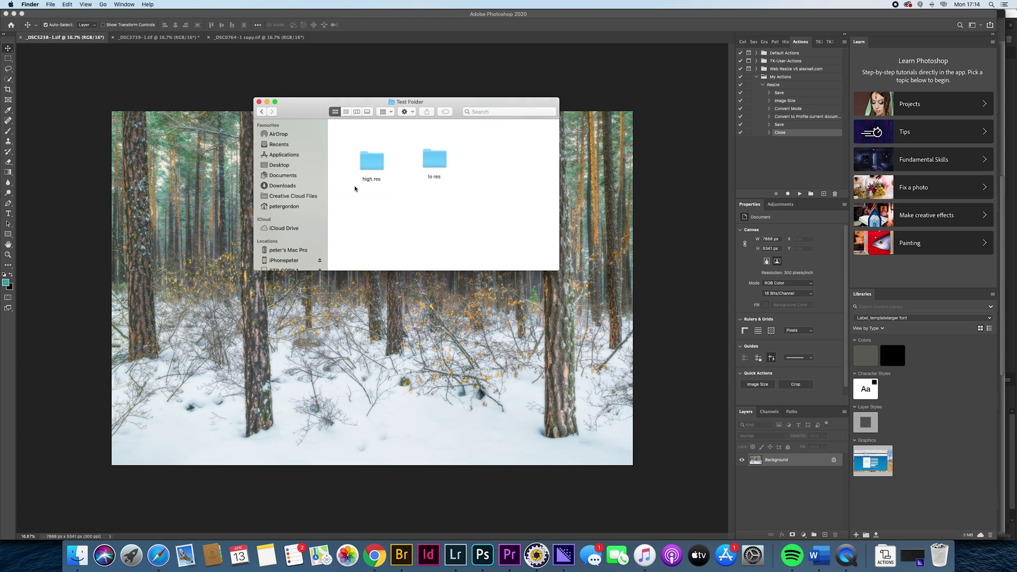
{"action": "double_click", "coordinate": [379, 169]}
{"action": "left_click", "coordinate": [353, 142]}
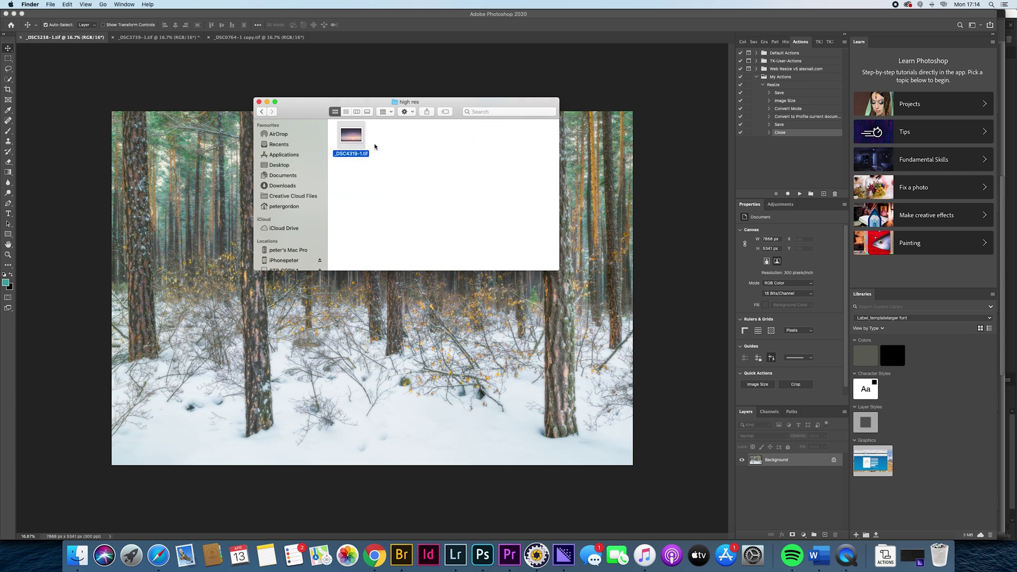
{"action": "key", "text": "space"}
{"action": "key", "text": "space"}
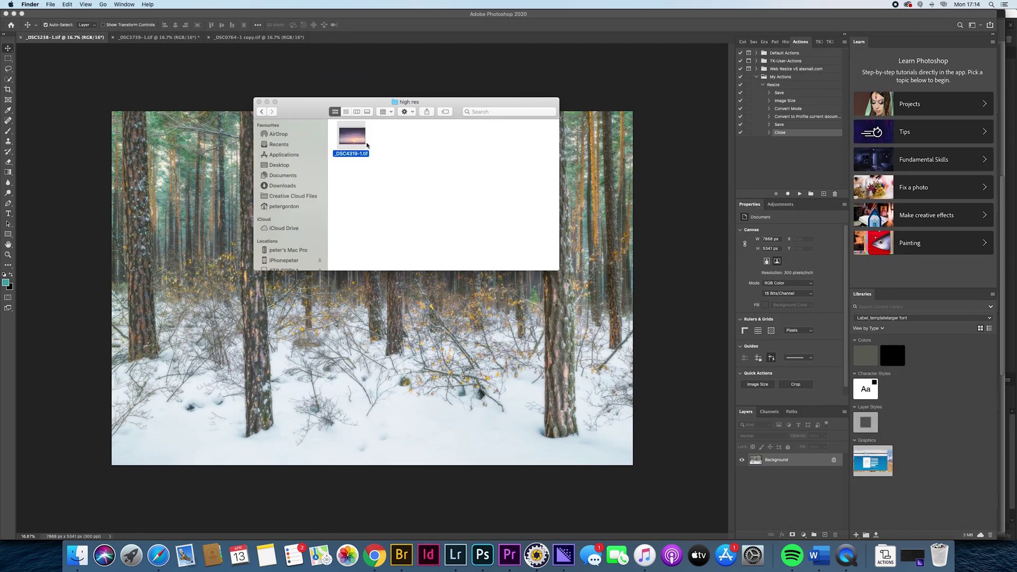
Preview _DSC4319-1.jpg in the lo res folder and return to Photoshop.
{"action": "key", "text": "super+Up"}
{"action": "double_click", "coordinate": [435, 160]}
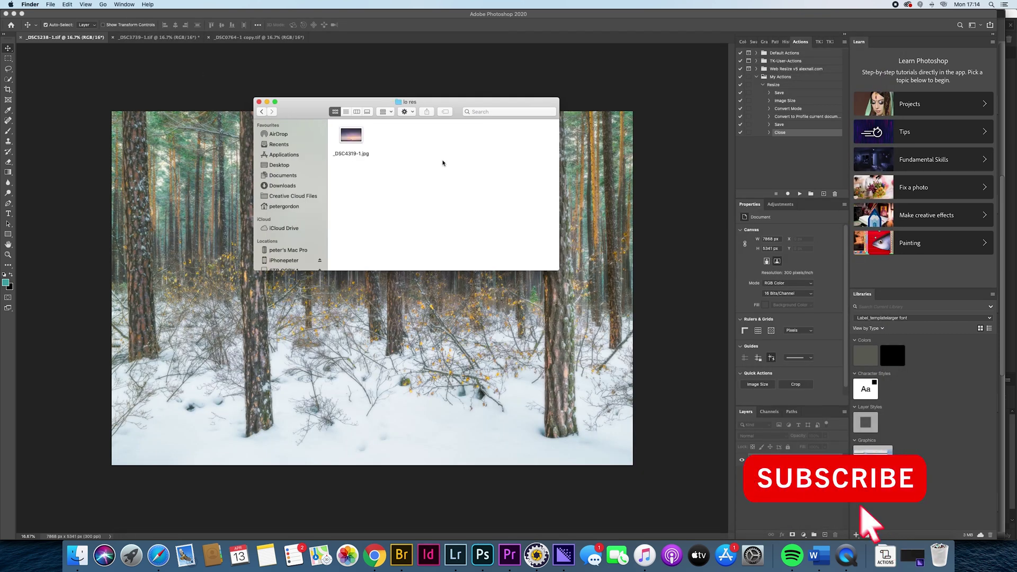
{"action": "key", "text": "space"}
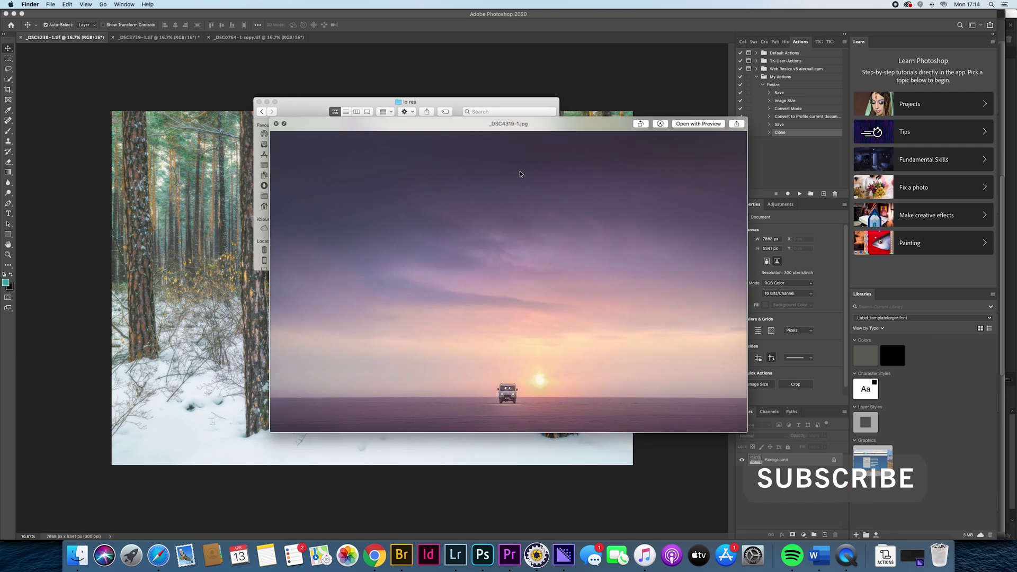
{"action": "key", "text": "space"}
{"action": "left_click_drag", "start_coordinate": [285, 122], "coordinate": [362, 119]}
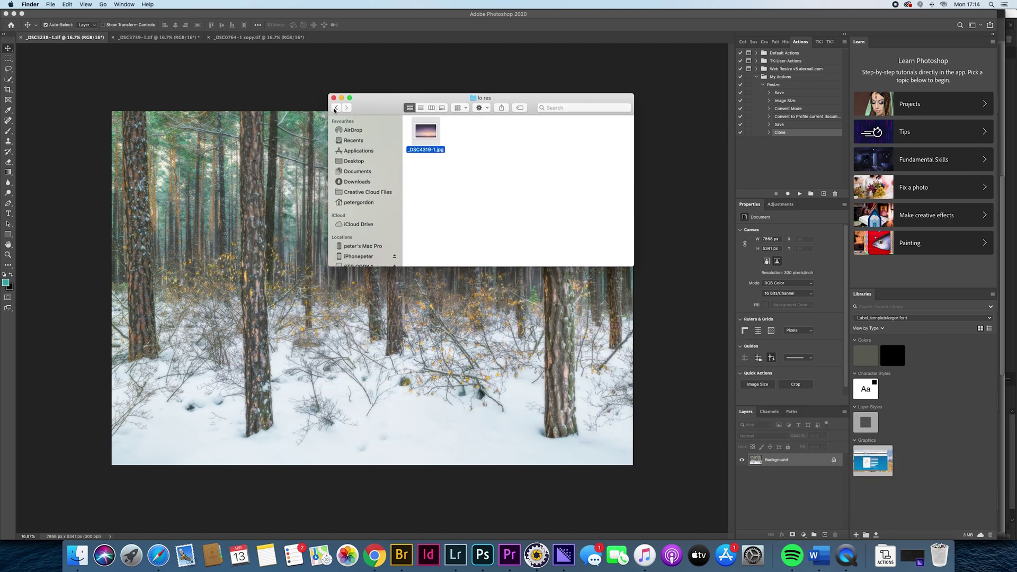
{"action": "left_click", "coordinate": [338, 110]}
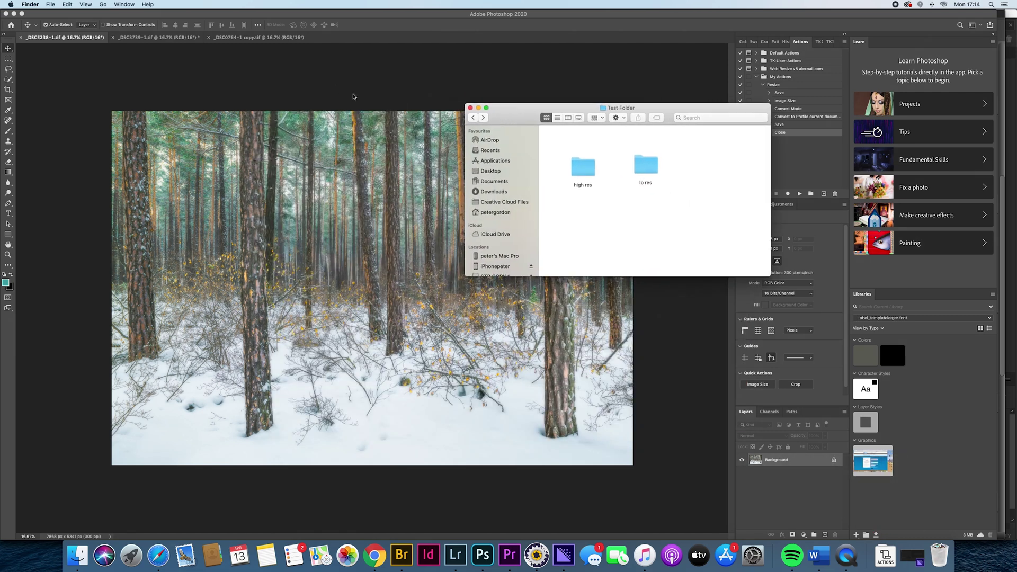
{"action": "left_click", "coordinate": [353, 94]}
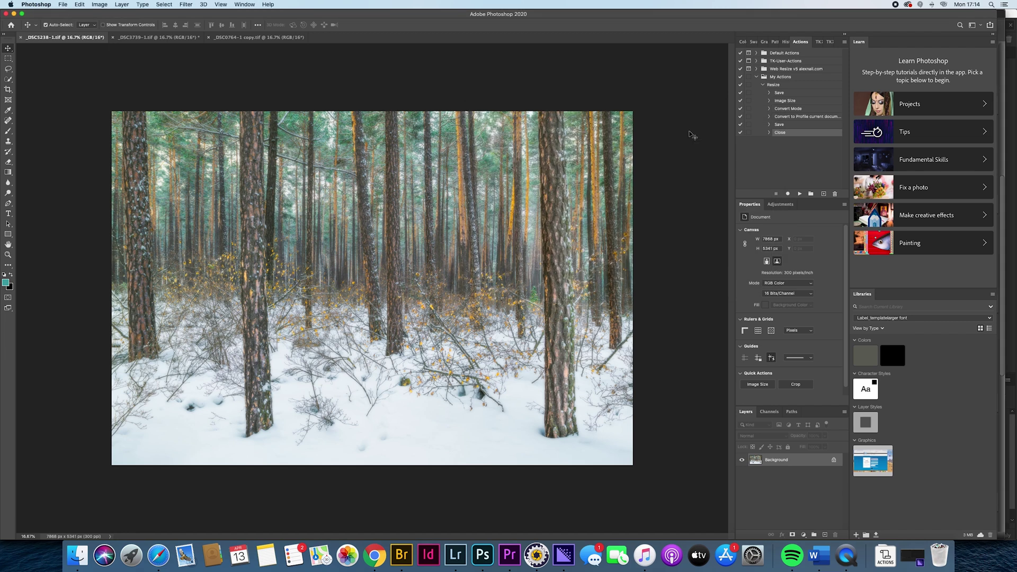
Run the Resize action on each open image: _DSC5238-1.tif, _DSC3739-1.tif and _DSC0764-1 copy.tif.
{"action": "left_click", "coordinate": [771, 86]}
{"action": "left_click", "coordinate": [799, 193]}
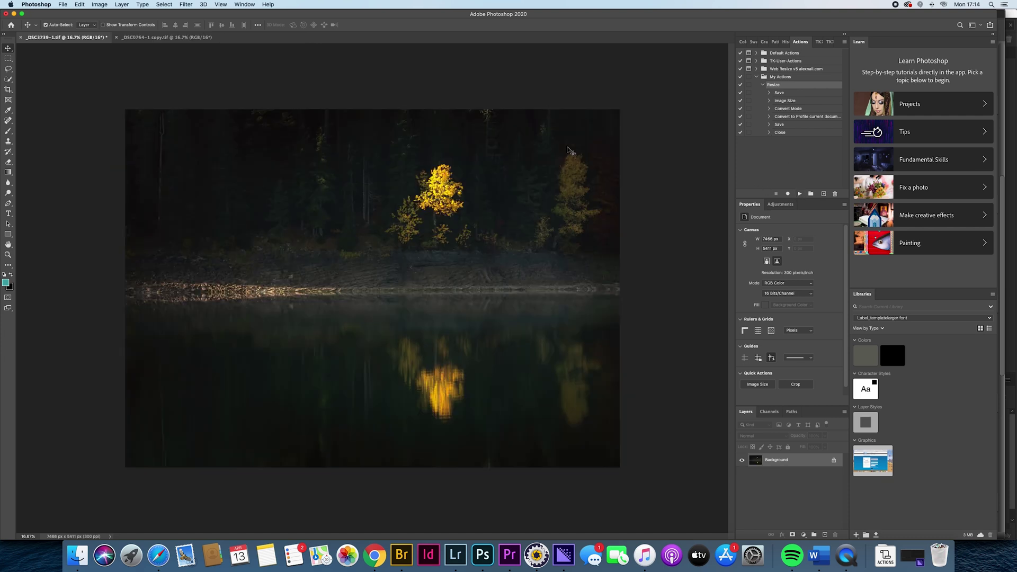
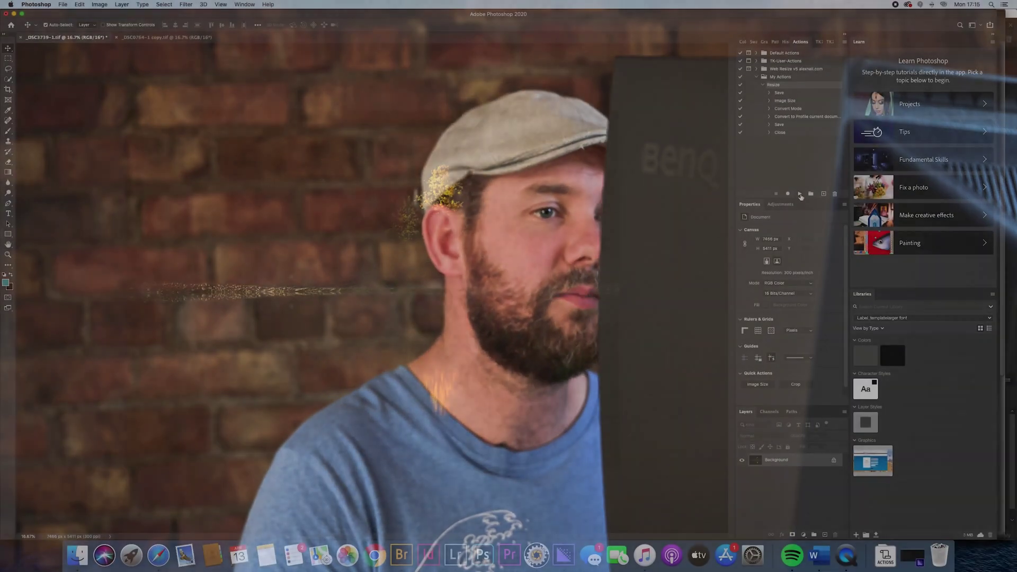
{"action": "left_click", "coordinate": [801, 194]}
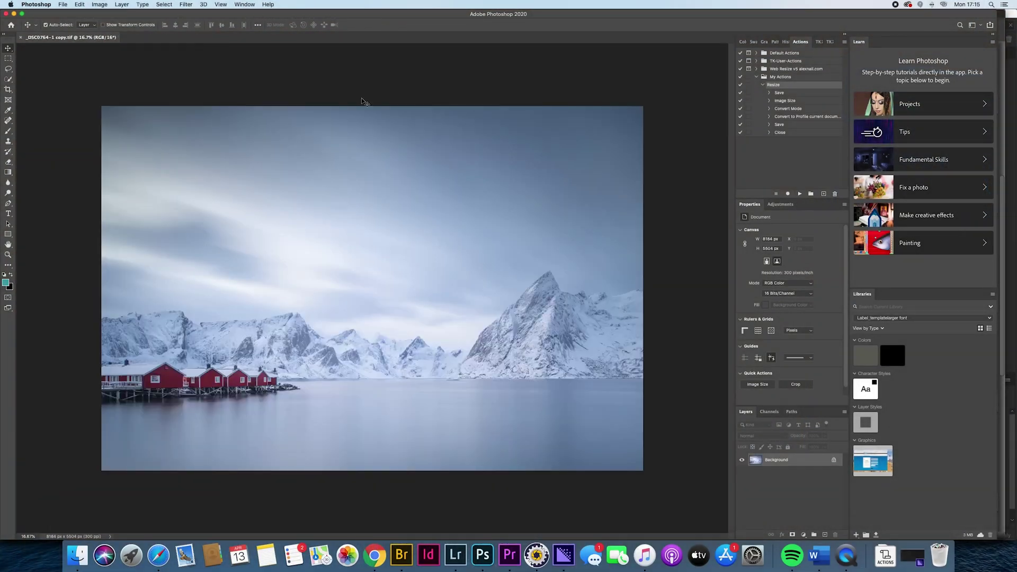
{"action": "left_click", "coordinate": [800, 194]}
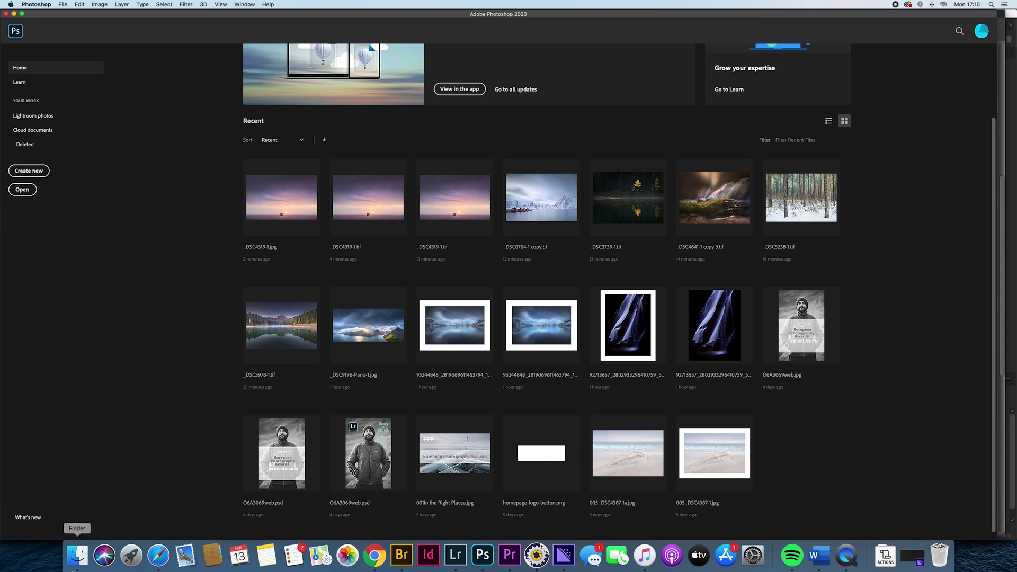
Switch to Finder and check the images saved in the high res and lo res folders of Test Folder.
{"action": "left_click", "coordinate": [77, 556]}
{"action": "double_click", "coordinate": [792, 187]}
{"action": "left_click_drag", "start_coordinate": [690, 132], "coordinate": [623, 130]}
{"action": "left_click", "coordinate": [617, 130]}
{"action": "double_click", "coordinate": [780, 177]}
{"action": "left_click", "coordinate": [575, 130]}
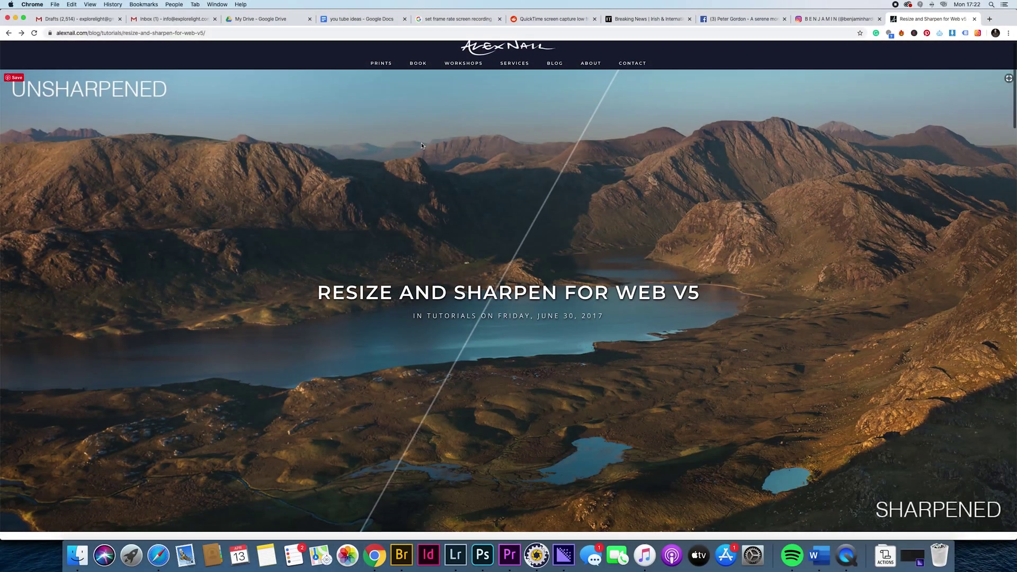
Download Web Resize v5 alexnail.atn directly from the Dropbox link in the Resize and Sharpen for Web v5 article.
{"action": "scroll", "coordinate": [423, 145], "scroll_direction": "down", "scroll_amount": 6}
{"action": "scroll", "coordinate": [423, 145], "scroll_direction": "down", "scroll_amount": 3}
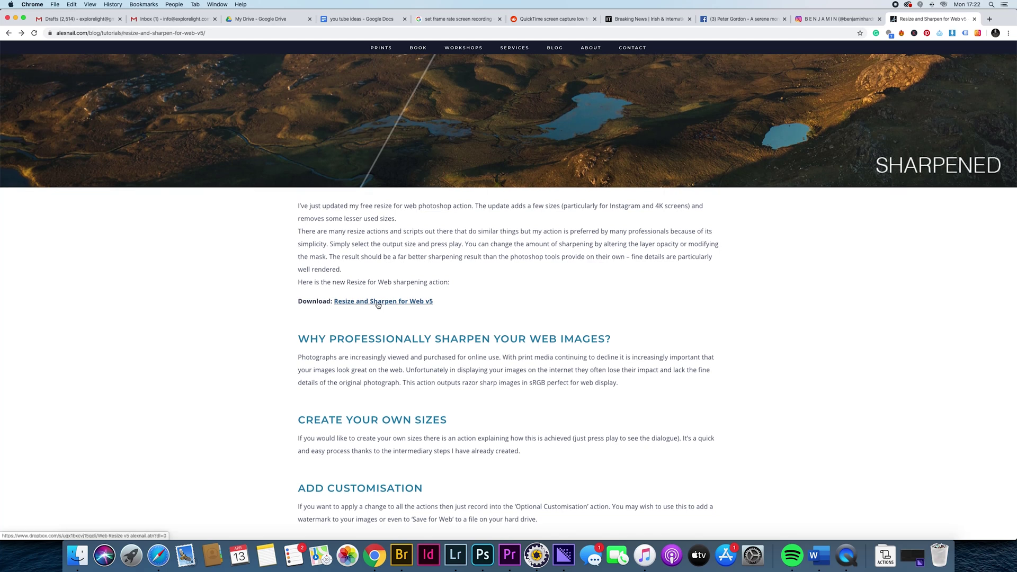
{"action": "left_click", "coordinate": [378, 301]}
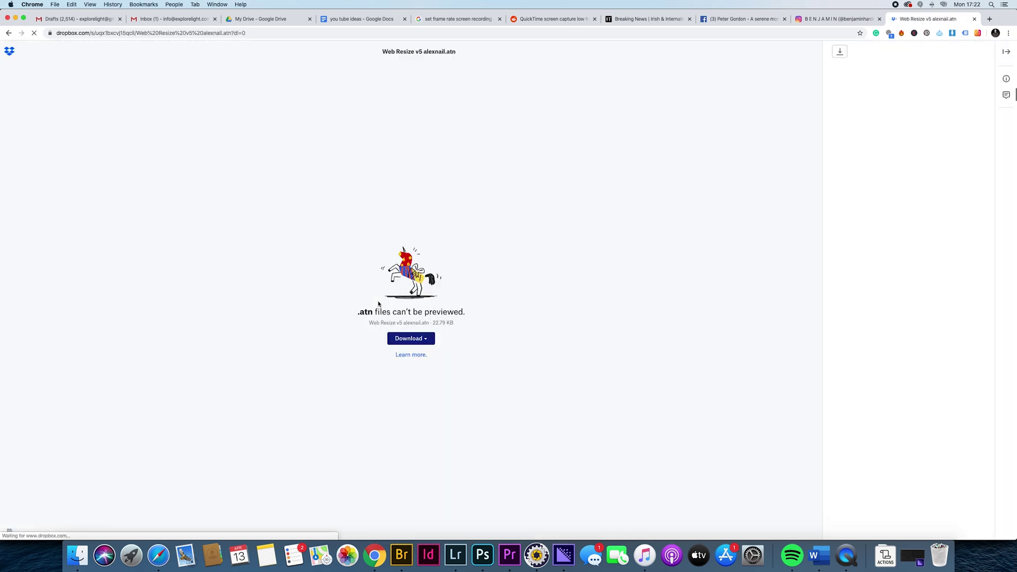
{"action": "left_click", "coordinate": [408, 340]}
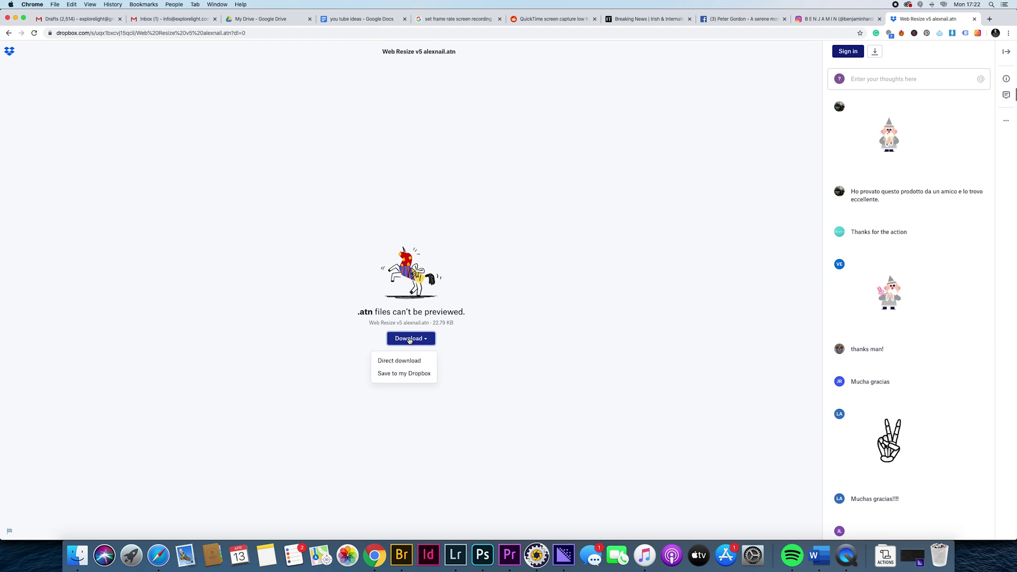
{"action": "left_click", "coordinate": [399, 362]}
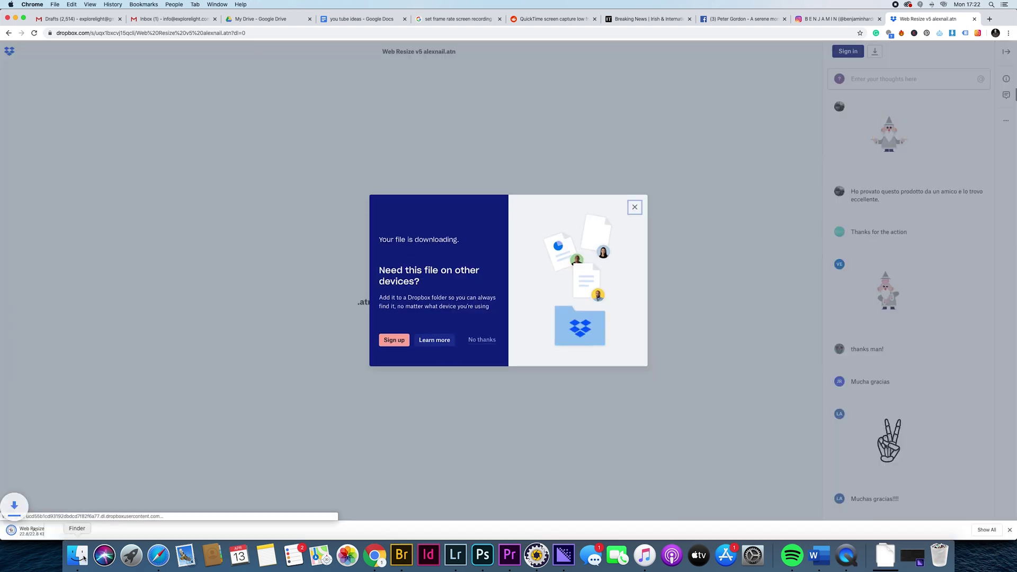
Find the downloaded Web Resize v5 alexnail (2).atn in Finder's Downloads folder and load it into Photoshop.
{"action": "left_click", "coordinate": [83, 558]}
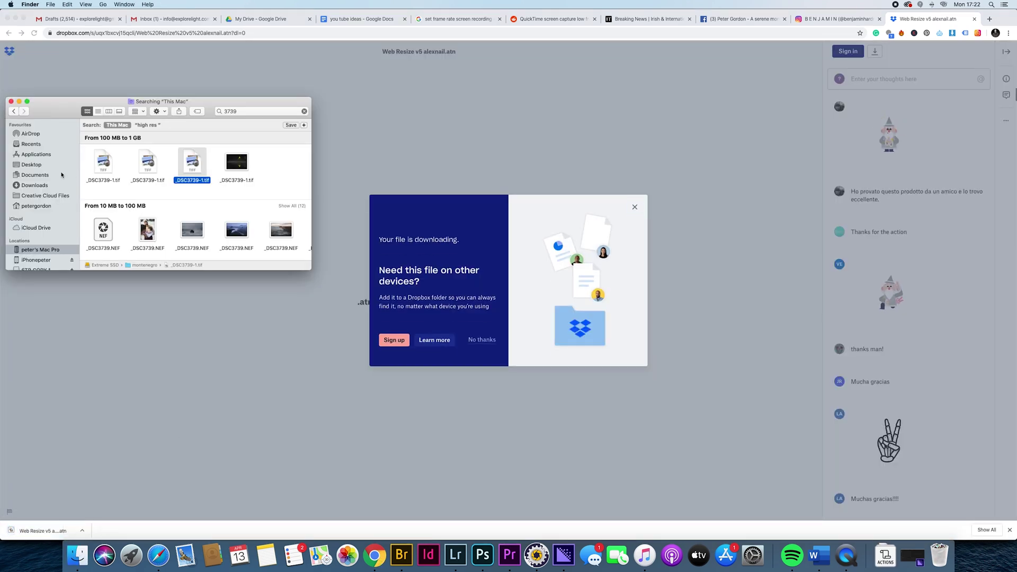
{"action": "left_click", "coordinate": [35, 186]}
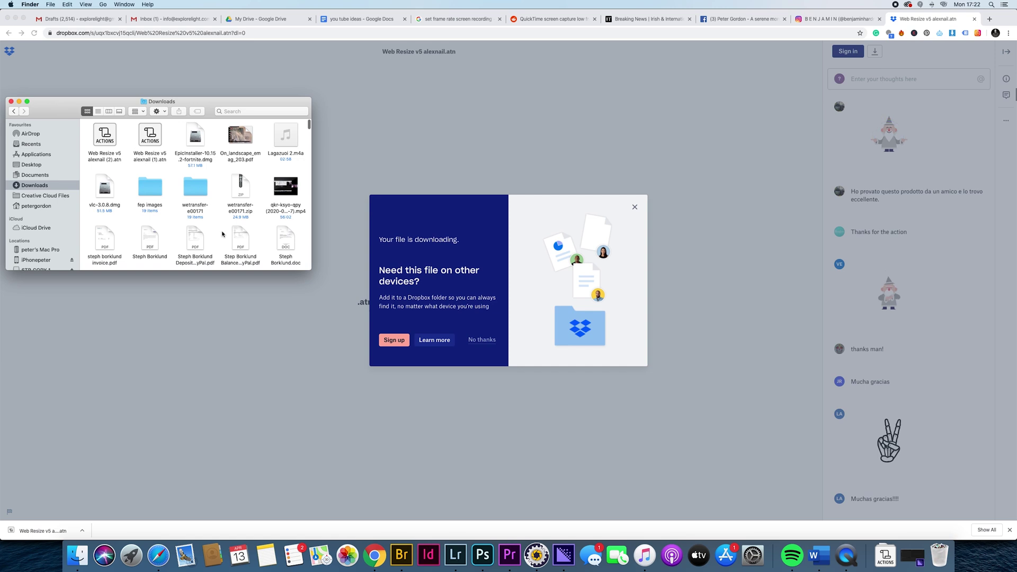
{"action": "left_click_drag", "start_coordinate": [311, 268], "coordinate": [636, 395]}
{"action": "left_click_drag", "start_coordinate": [268, 112], "coordinate": [435, 95]}
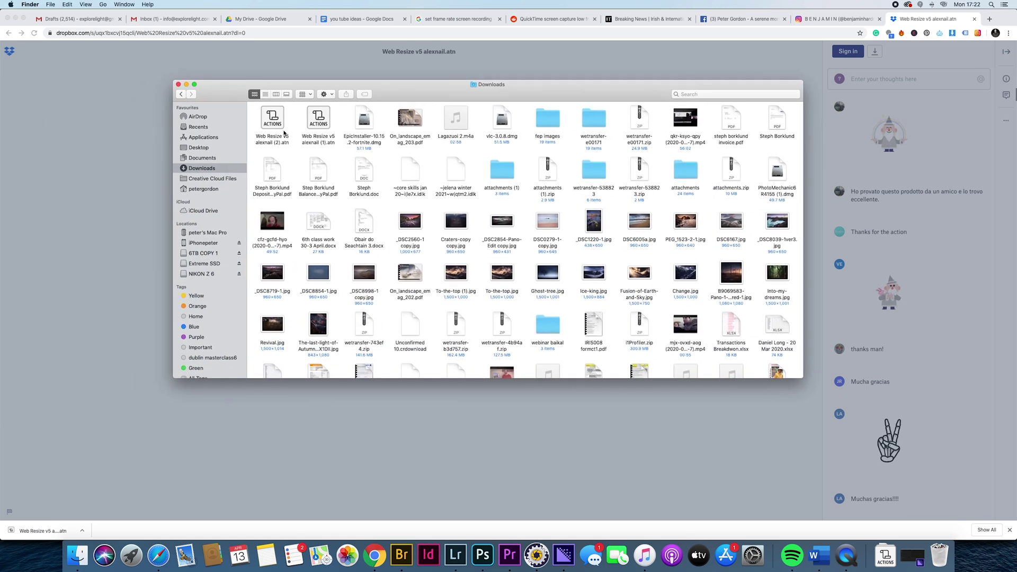
{"action": "left_click", "coordinate": [484, 557]}
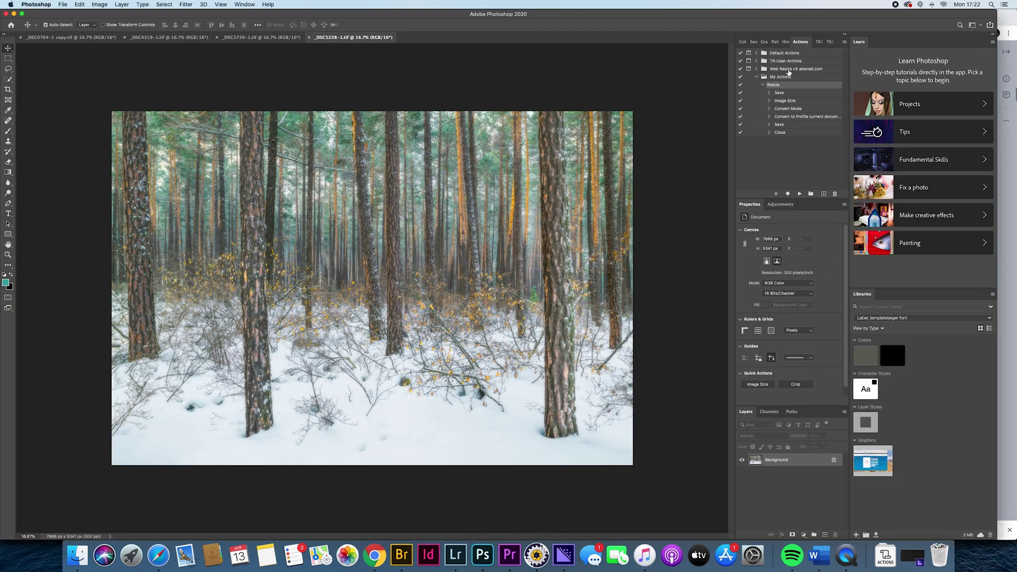
{"action": "left_click", "coordinate": [72, 560]}
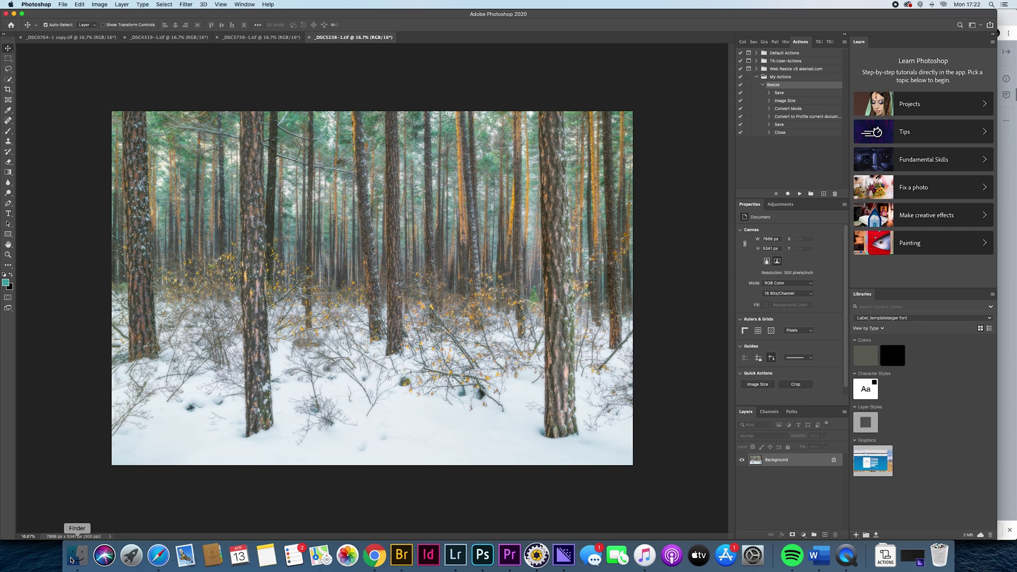
{"action": "double_click", "coordinate": [279, 127]}
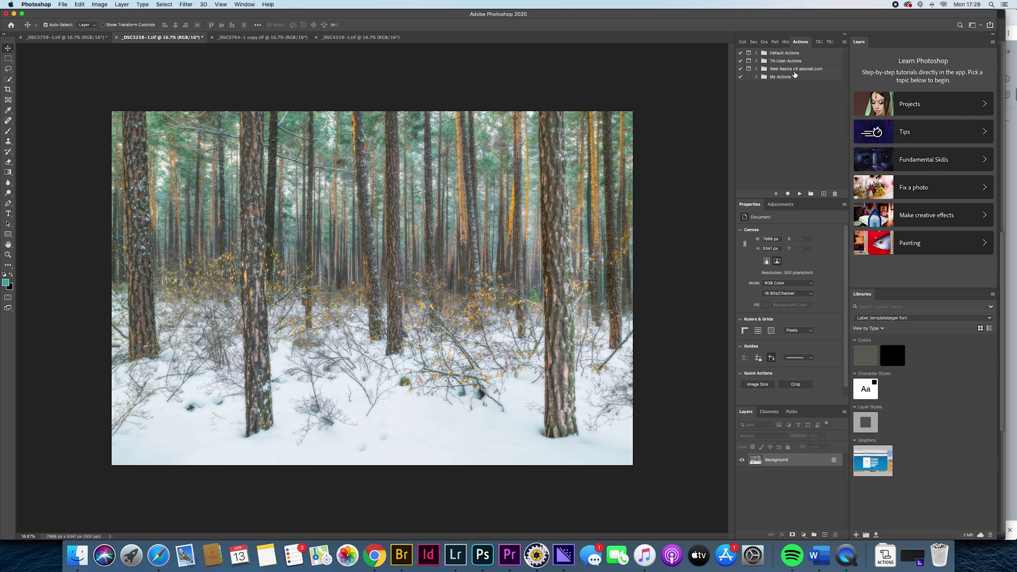
Expand the Web Resize v5 alexnail.com action set and look through its output size actions.
{"action": "left_click", "coordinate": [756, 69]}
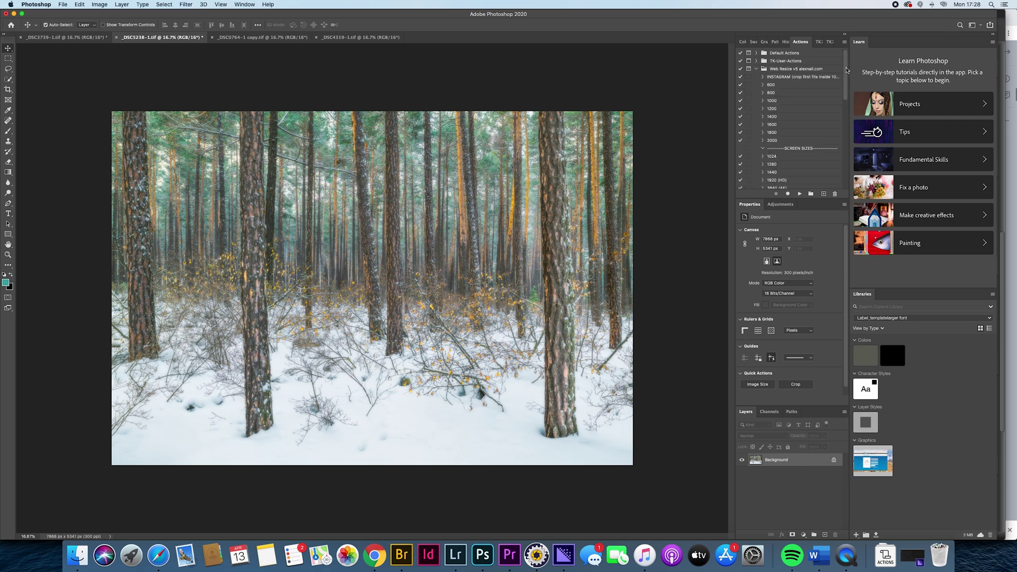
{"action": "scroll", "coordinate": [846, 72], "scroll_direction": "down", "scroll_amount": 1}
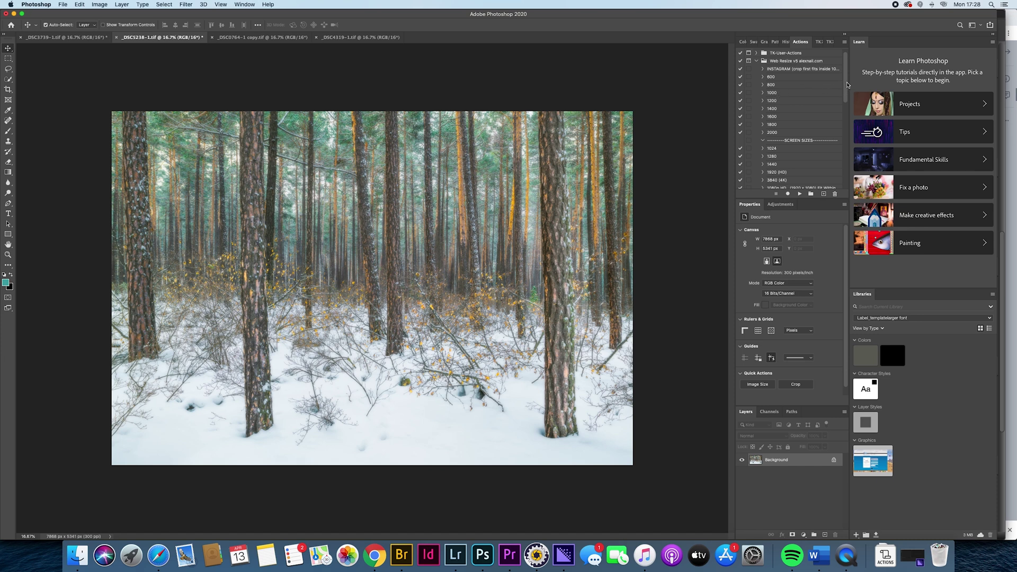
{"action": "scroll", "coordinate": [847, 88], "scroll_direction": "down", "scroll_amount": 1}
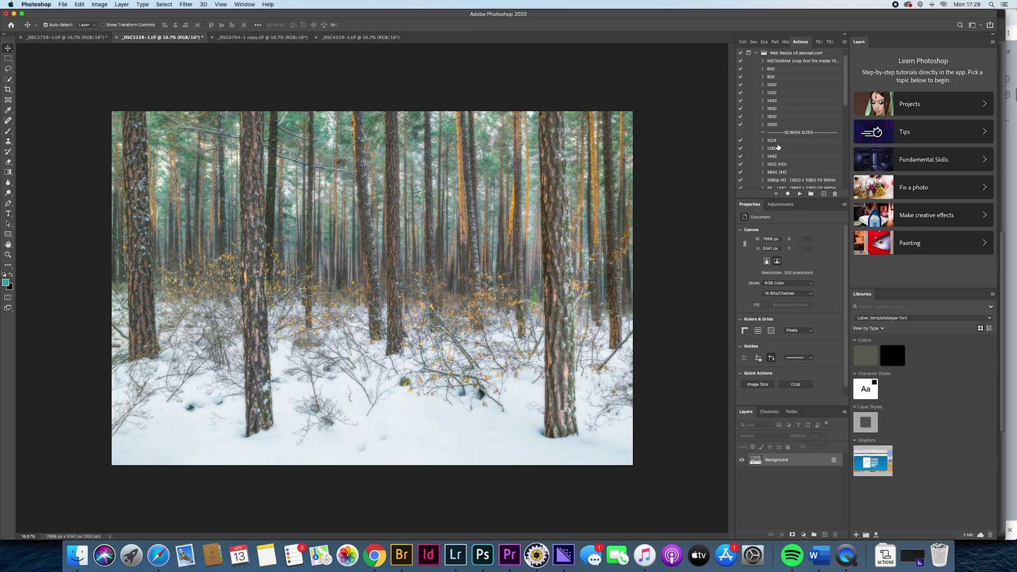
Run the 1200 action from the Web Resize v5 set on the _DSC5238-1.tif forest image.
{"action": "left_click", "coordinate": [775, 93]}
{"action": "left_click", "coordinate": [799, 194]}
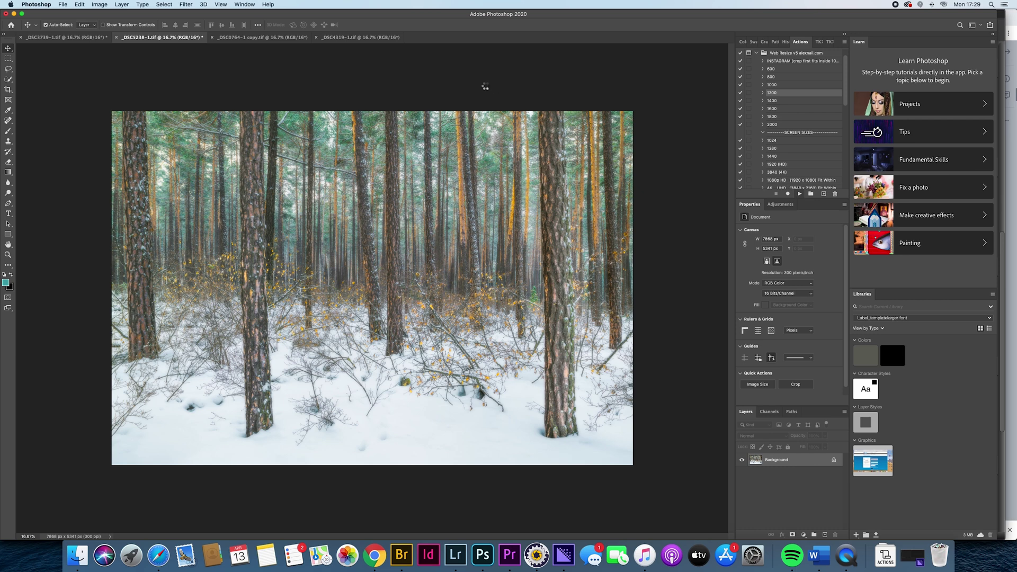
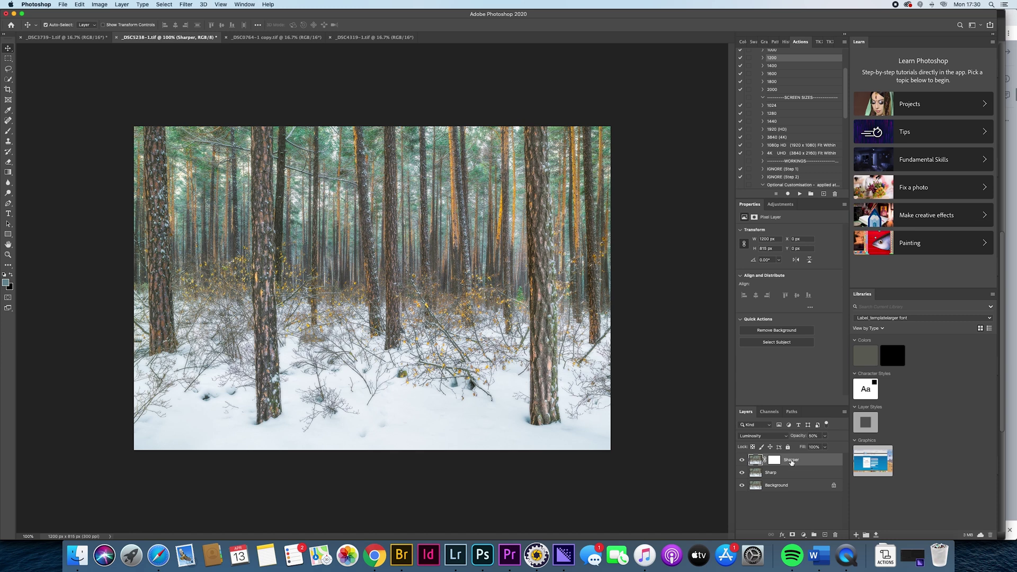
Try out opacities up to 100% on the forest image's Sharper layer and return it to 50%.
{"action": "left_click", "coordinate": [825, 436]}
{"action": "left_click_drag", "start_coordinate": [824, 447], "coordinate": [853, 451]}
{"action": "left_click_drag", "start_coordinate": [843, 449], "coordinate": [801, 449]}
{"action": "left_click_drag", "start_coordinate": [806, 448], "coordinate": [883, 452]}
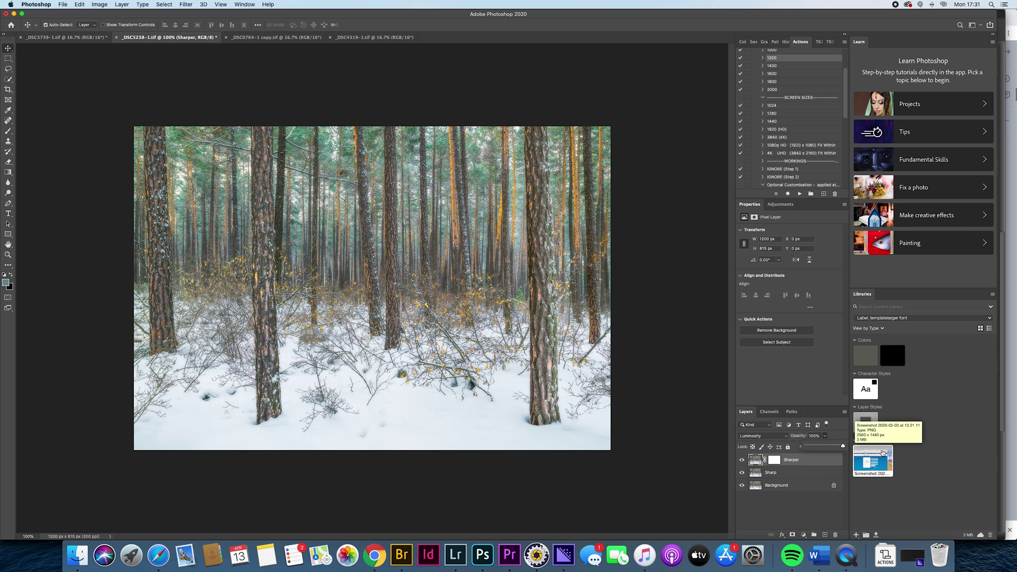
{"action": "left_click_drag", "start_coordinate": [843, 447], "coordinate": [823, 448]}
{"action": "left_click", "coordinate": [812, 436]}
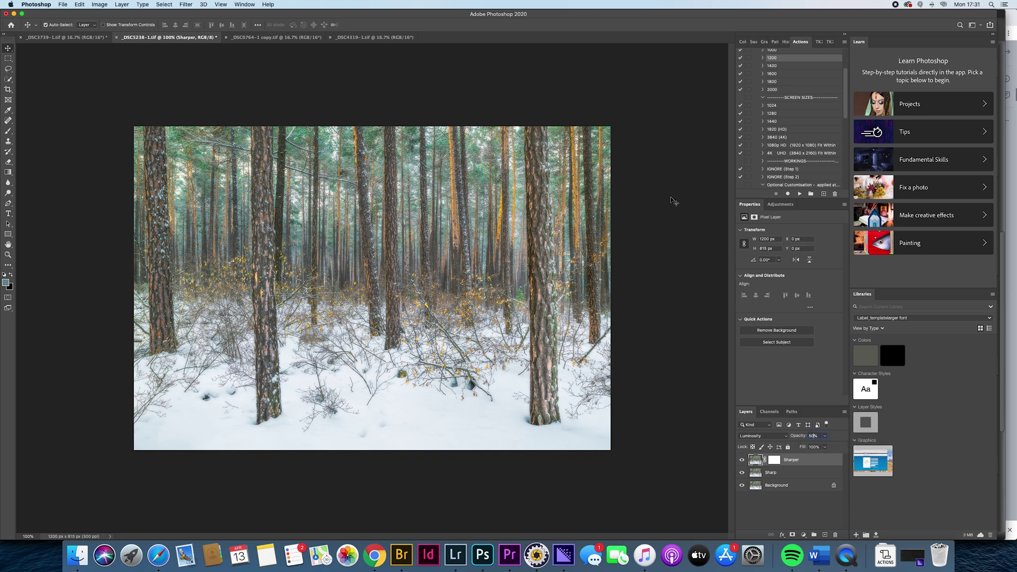
In the _DSC0764-1 copy.tif document, record setting the Sharper layer's opacity to 20% after the last command of the 1200 action.
{"action": "left_click", "coordinate": [292, 38]}
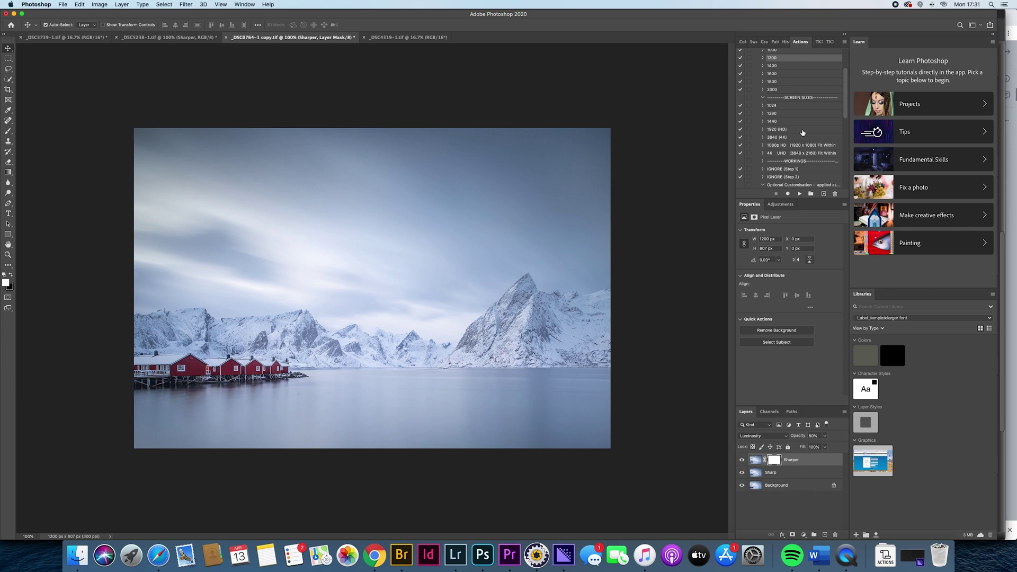
{"action": "left_click", "coordinate": [763, 58]}
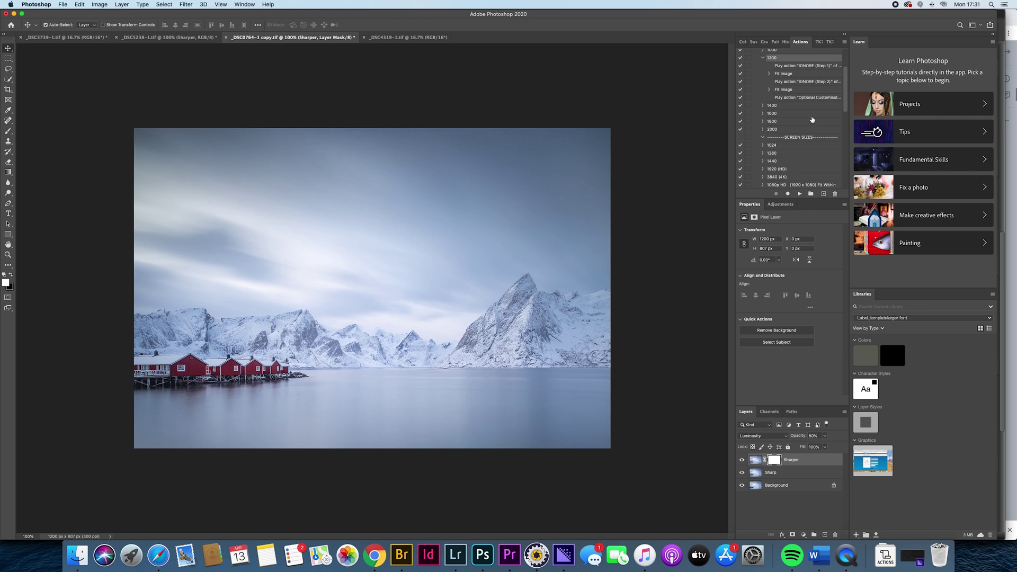
{"action": "left_click", "coordinate": [794, 99]}
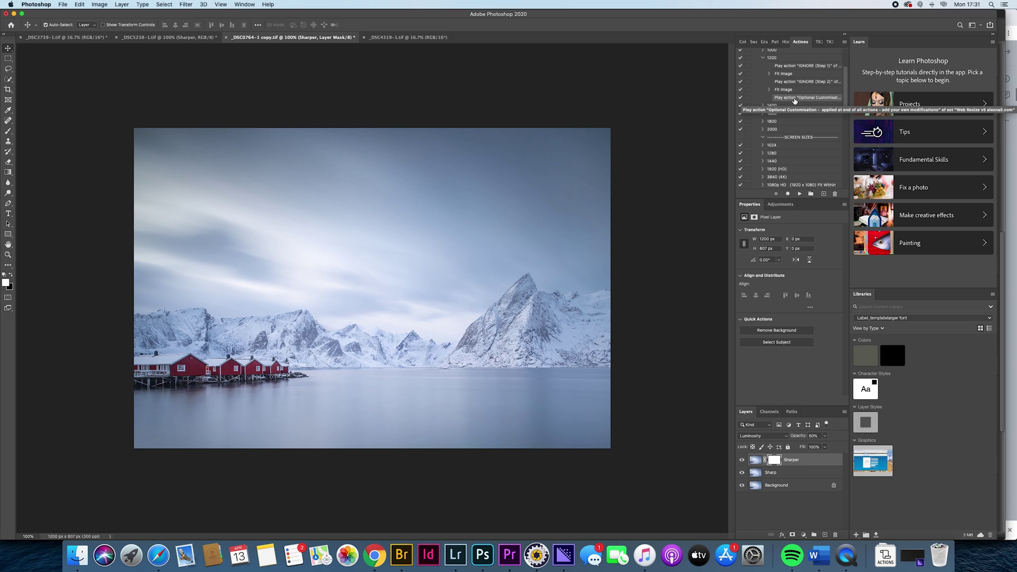
{"action": "left_click", "coordinate": [788, 194]}
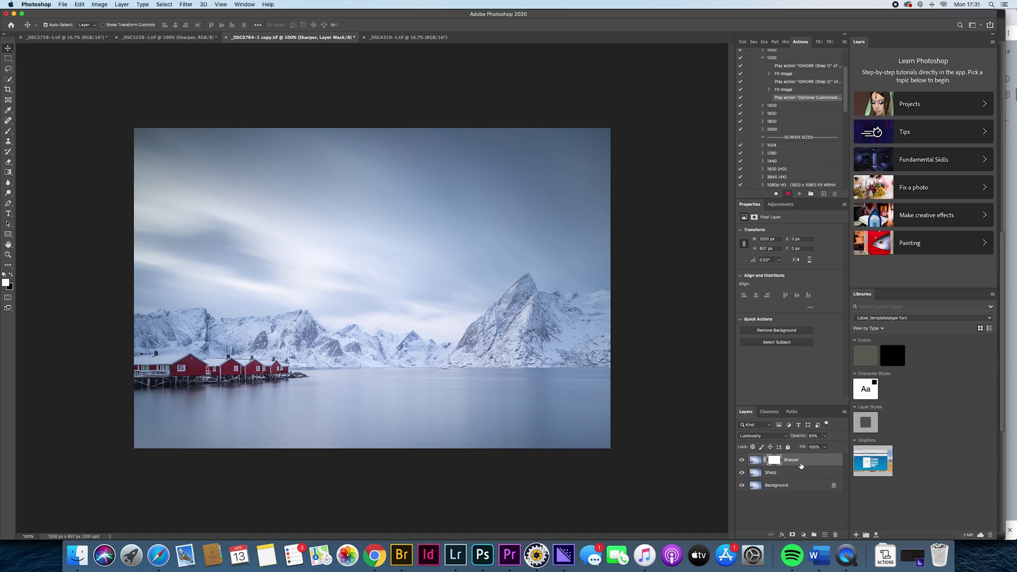
{"action": "left_click_drag", "start_coordinate": [825, 436], "coordinate": [815, 446]}
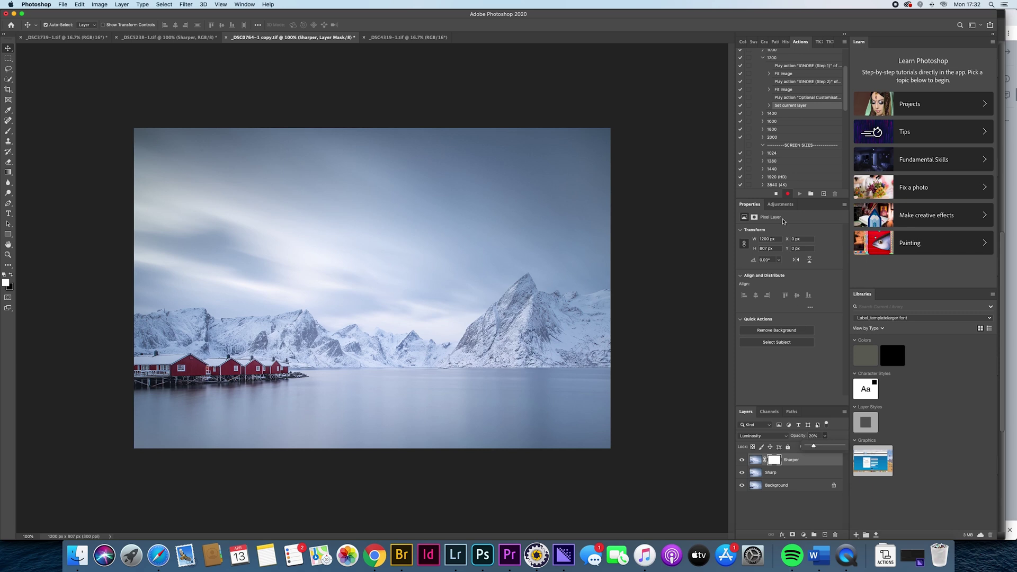
{"action": "left_click", "coordinate": [776, 194]}
Run the modified 1200 action on the _DSC4319-1.tif sunset image.
{"action": "left_click", "coordinate": [409, 38]}
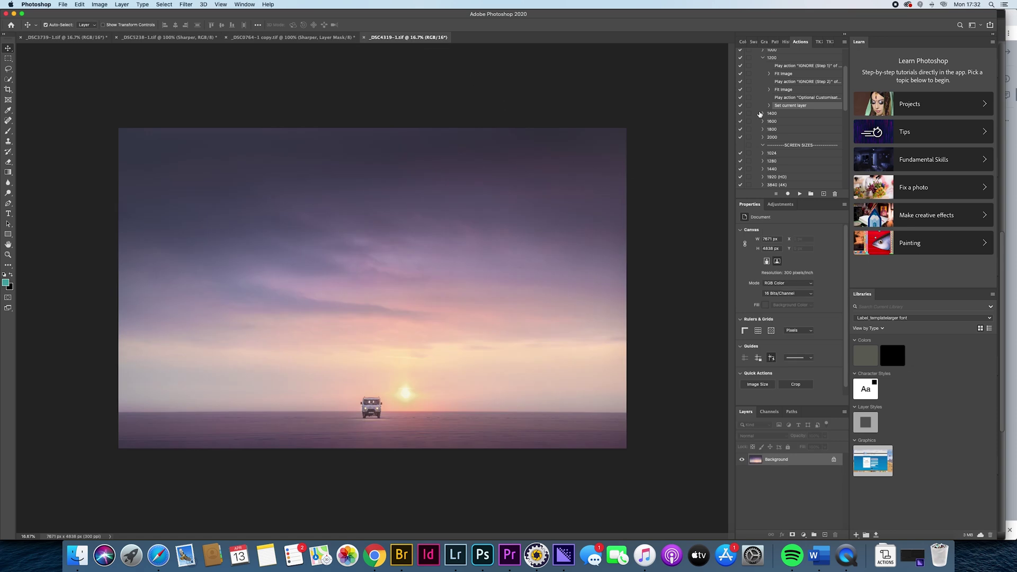
{"action": "left_click", "coordinate": [773, 58]}
{"action": "left_click", "coordinate": [799, 195]}
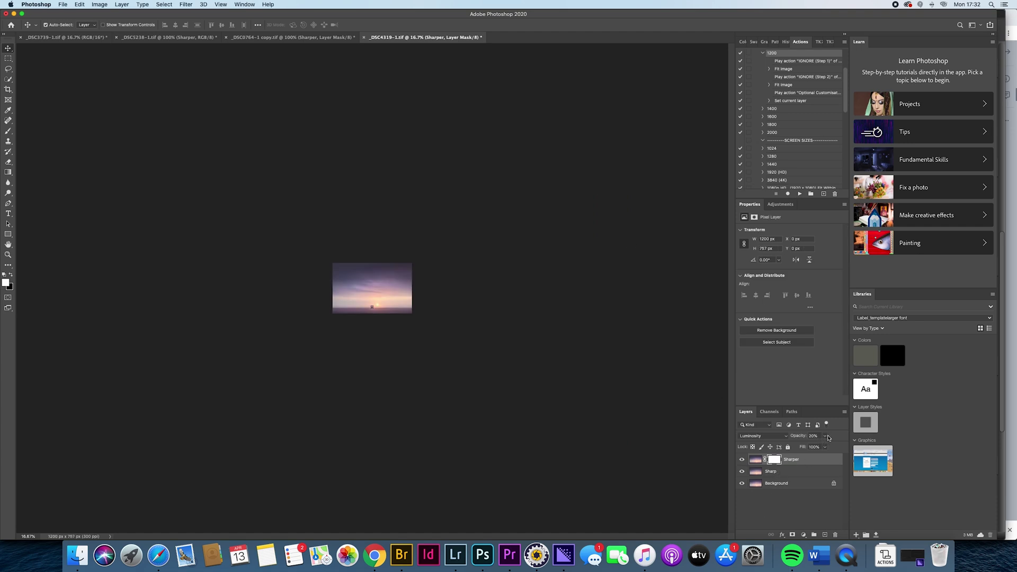
{"action": "key", "text": "super+equal"}
{"action": "key", "text": "super+equal"}
{"action": "key", "text": "super+equal"}
{"action": "key", "text": "super+equal"}
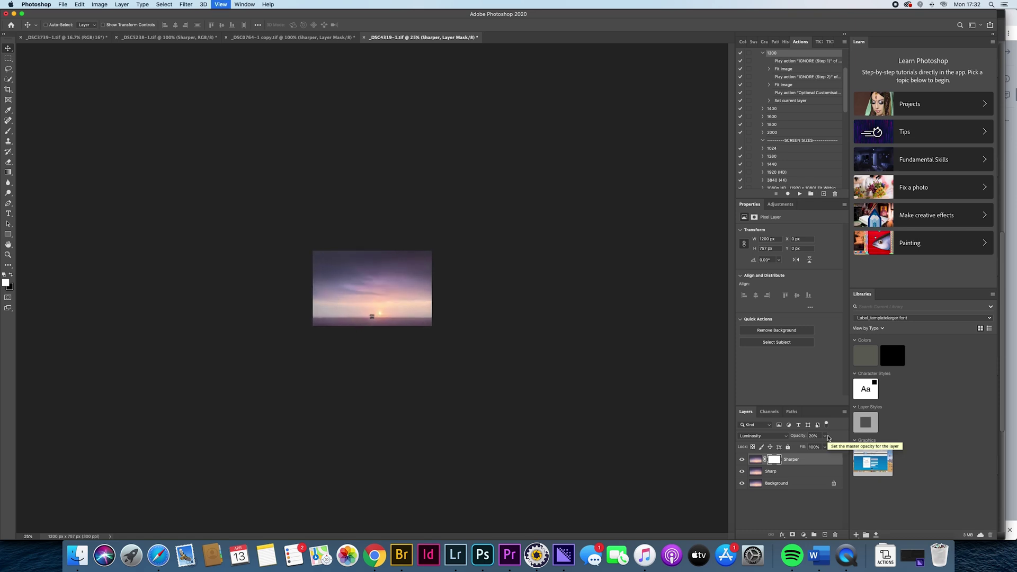
{"action": "key", "text": "super+equal"}
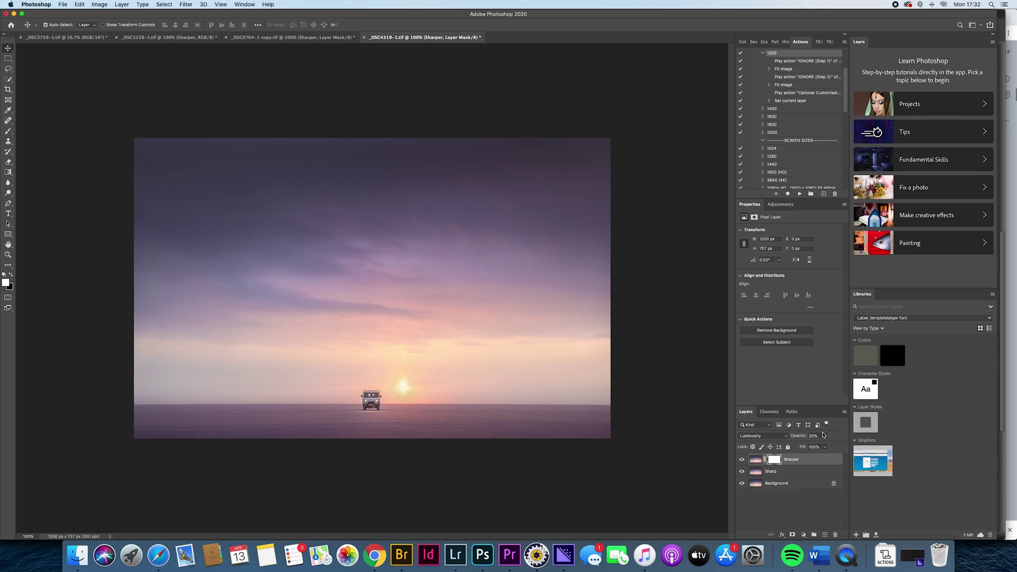
Go back through the open images to _DSC3739-1.tif and resize it with the 1200 action.
{"action": "left_click", "coordinate": [318, 38]}
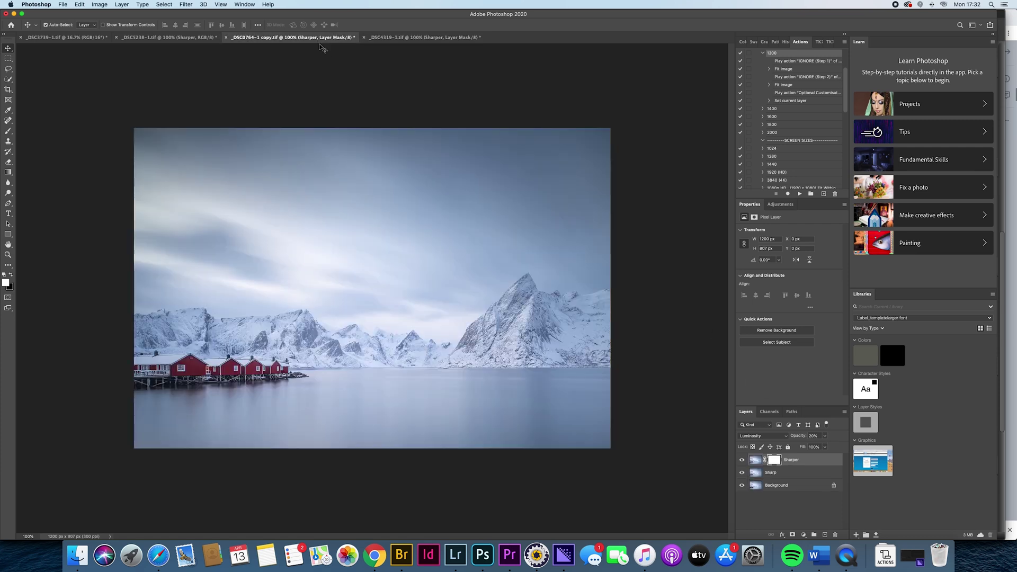
{"action": "left_click", "coordinate": [177, 38]}
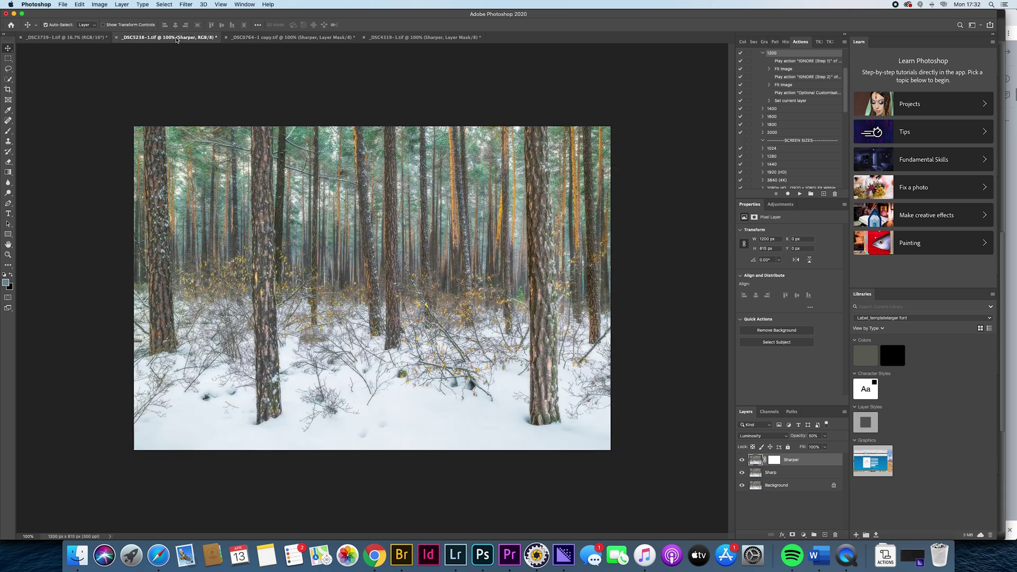
{"action": "left_click", "coordinate": [87, 39]}
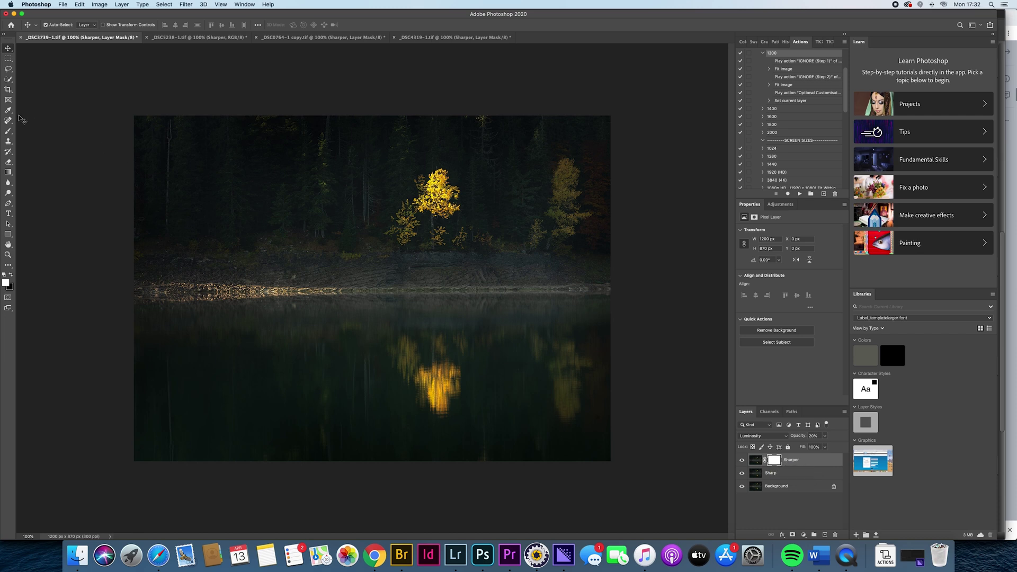
Paint black along the shoreline on the Sharper layer's mask, using a brush of about 125 px at 100% opacity.
{"action": "left_click", "coordinate": [8, 131]}
{"action": "left_click", "coordinate": [6, 275]}
{"action": "key", "text": "bracketleft"}
{"action": "key", "text": "bracketleft"}
{"action": "key", "text": "bracketleft"}
{"action": "key", "text": "bracketleft"}
{"action": "key", "text": "bracketleft"}
{"action": "key", "text": "bracketleft"}
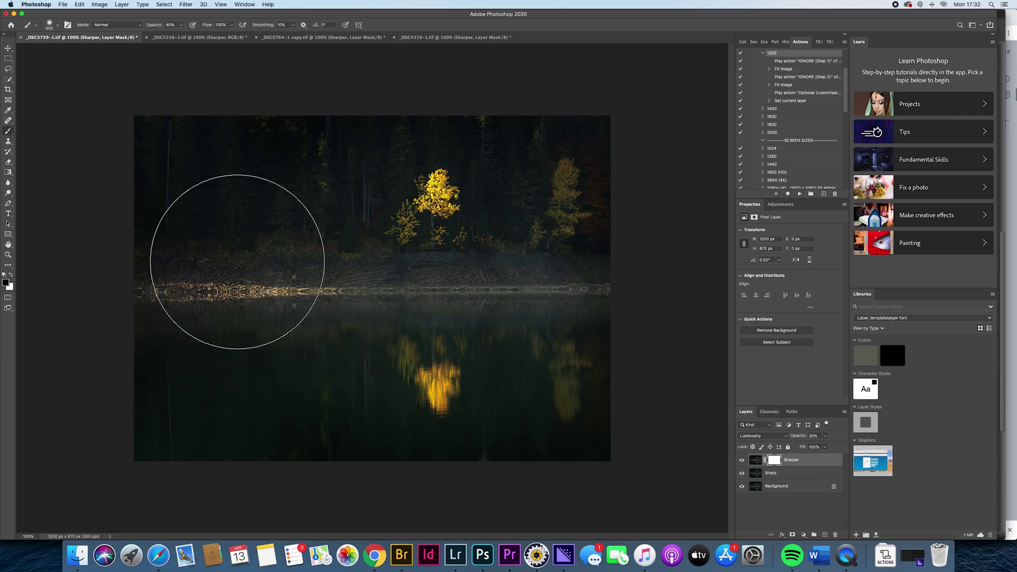
{"action": "key", "text": "bracketleft"}
{"action": "key", "text": "bracketleft"}
{"action": "key", "text": "bracketleft"}
{"action": "key", "text": "bracketleft"}
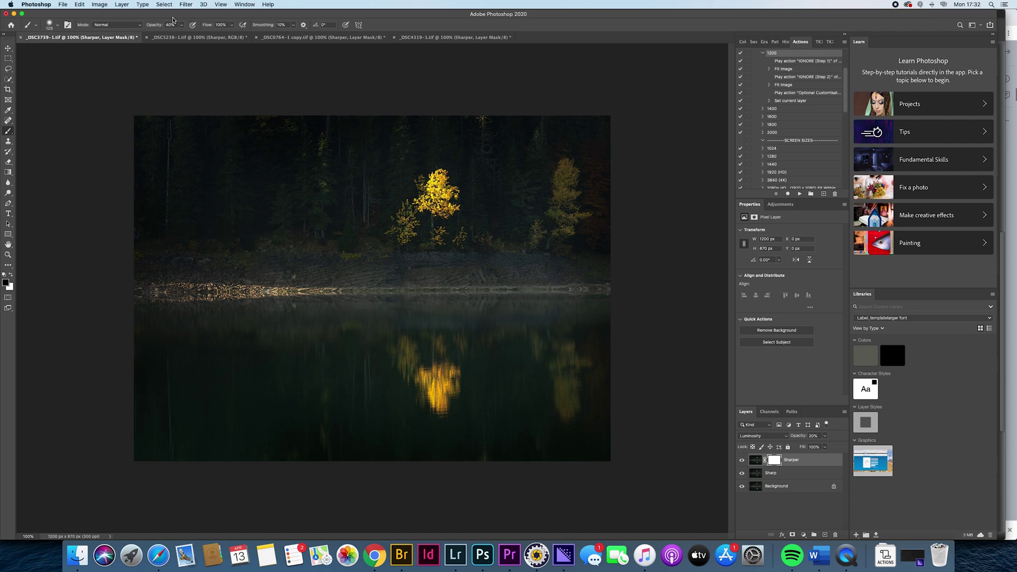
{"action": "left_click", "coordinate": [183, 29]}
{"action": "left_click_drag", "start_coordinate": [183, 35], "coordinate": [203, 35]}
{"action": "left_click", "coordinate": [163, 291]}
{"action": "mouse_move", "coordinate": [263, 291]}
{"action": "left_mouse_down"}
{"action": "mouse_move", "coordinate": [329, 288]}
{"action": "mouse_move", "coordinate": [155, 290]}
{"action": "mouse_move", "coordinate": [355, 290]}
{"action": "mouse_move", "coordinate": [180, 291]}
{"action": "mouse_move", "coordinate": [307, 291]}
{"action": "left_mouse_up"}
Add a layer mask to the Sharp layer and paint black across the shoreline on it.
{"action": "left_click", "coordinate": [771, 474]}
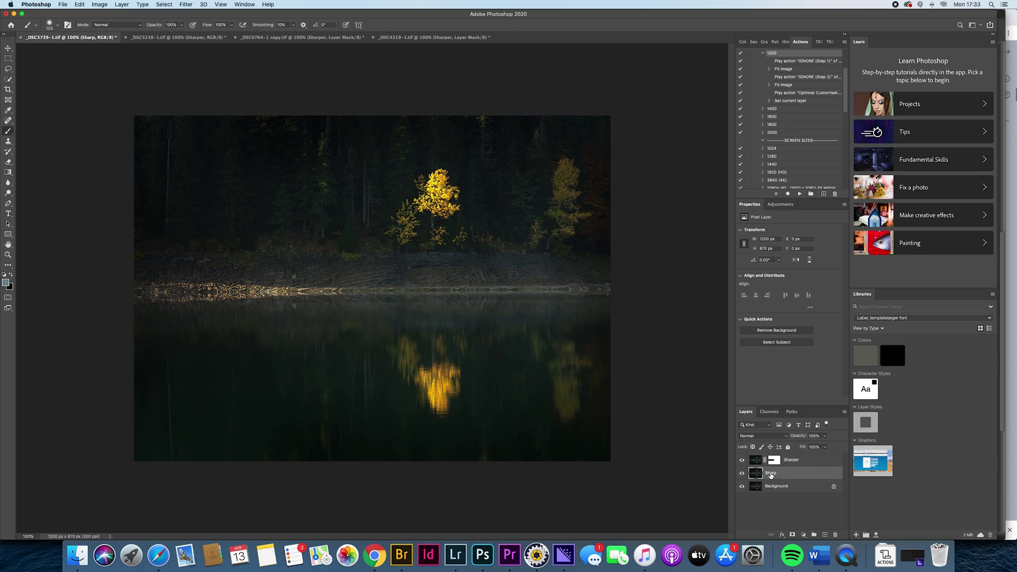
{"action": "left_click", "coordinate": [793, 534]}
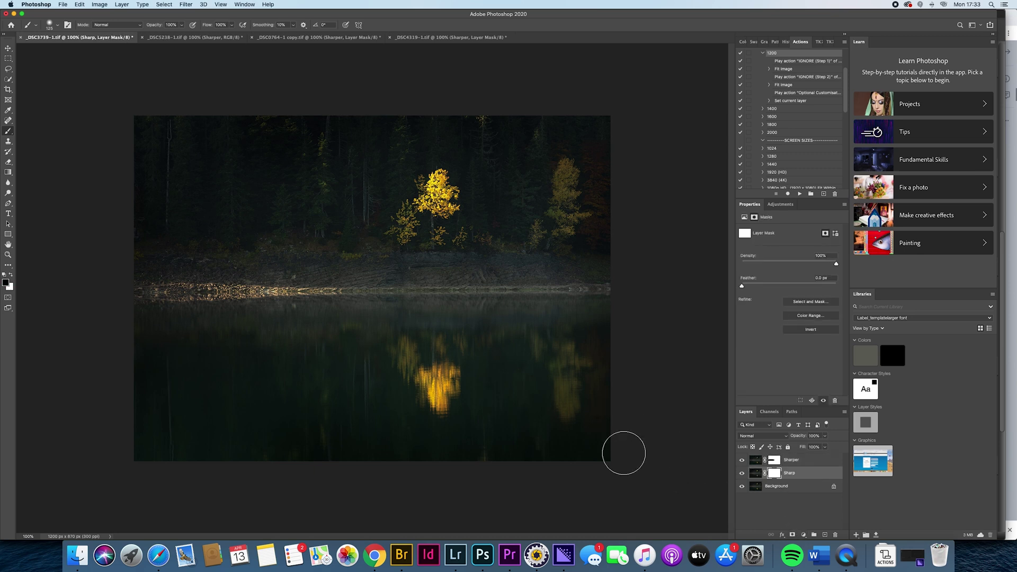
{"action": "mouse_move", "coordinate": [317, 338]}
{"action": "left_mouse_down"}
{"action": "mouse_move", "coordinate": [167, 290]}
{"action": "mouse_move", "coordinate": [623, 293]}
{"action": "left_mouse_up"}
Set the Sharper layer's opacity to 100% and paint more black along the shoreline on its mask.
{"action": "left_click", "coordinate": [798, 460]}
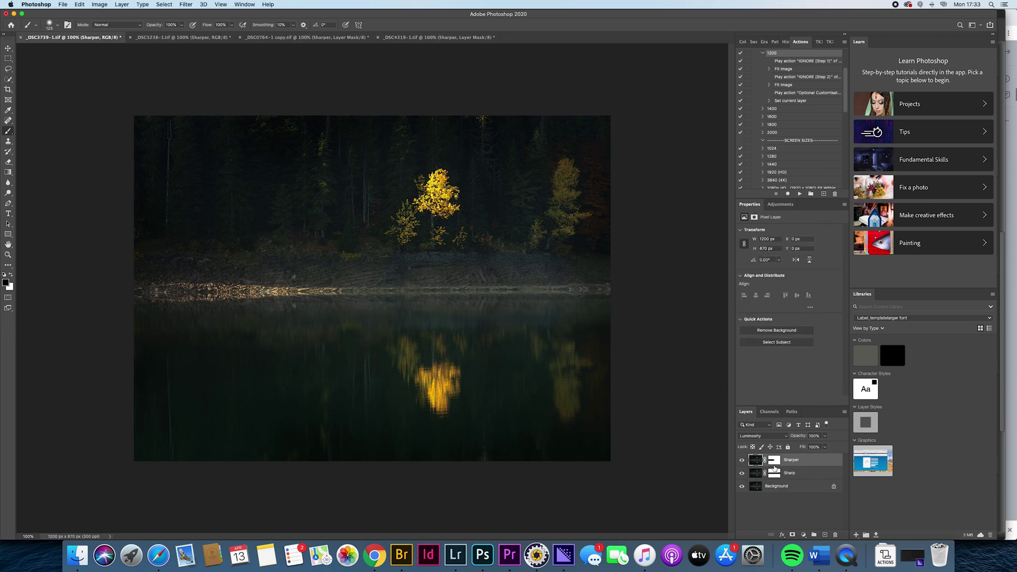
{"action": "left_click", "coordinate": [775, 464]}
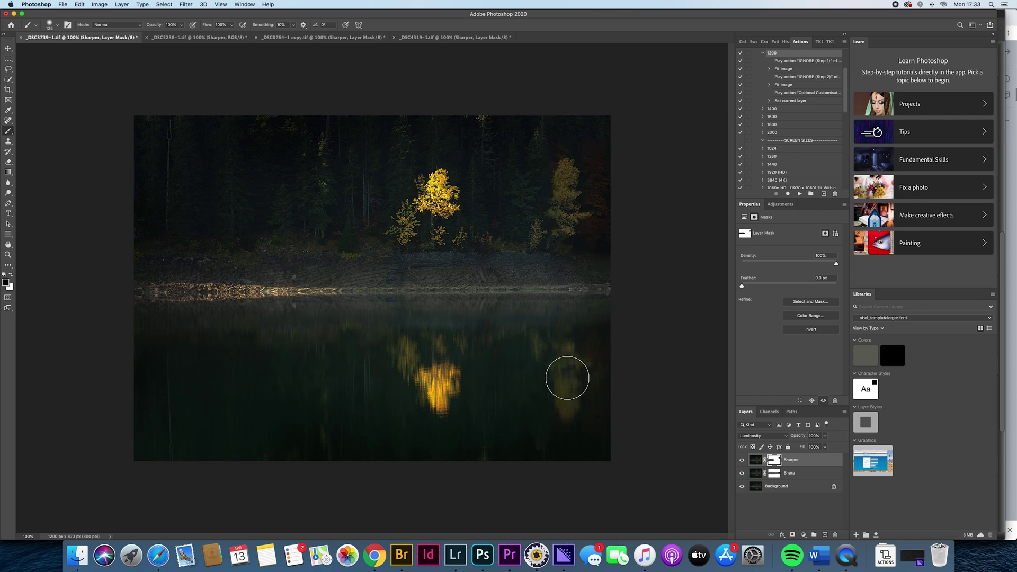
{"action": "left_click_drag", "start_coordinate": [597, 281], "coordinate": [130, 294]}
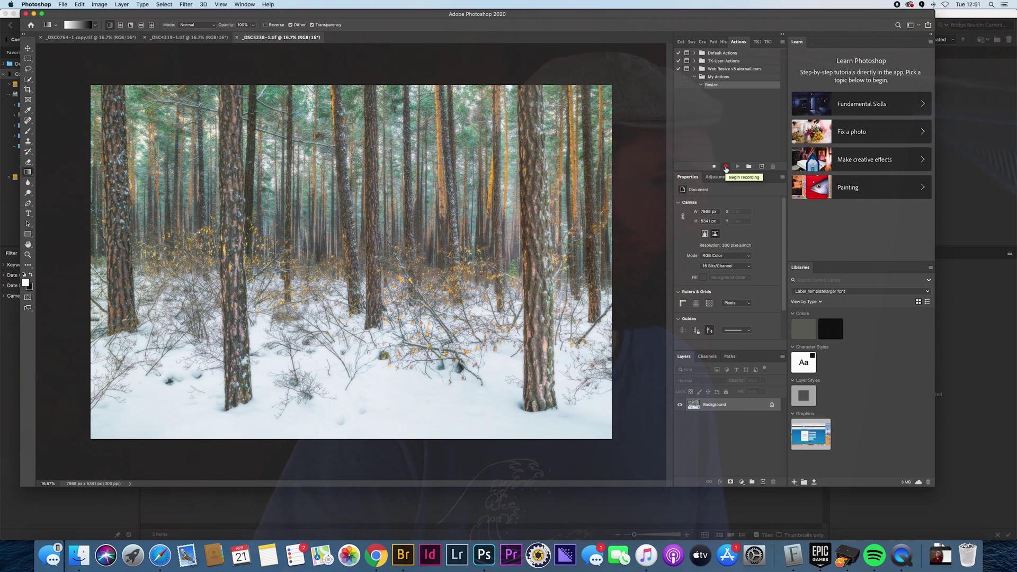
Record into the Resize action saving _DSC5238-1.tif as an uncompressed TIFF in Test Folder's high res folder.
{"action": "left_click", "coordinate": [726, 168]}
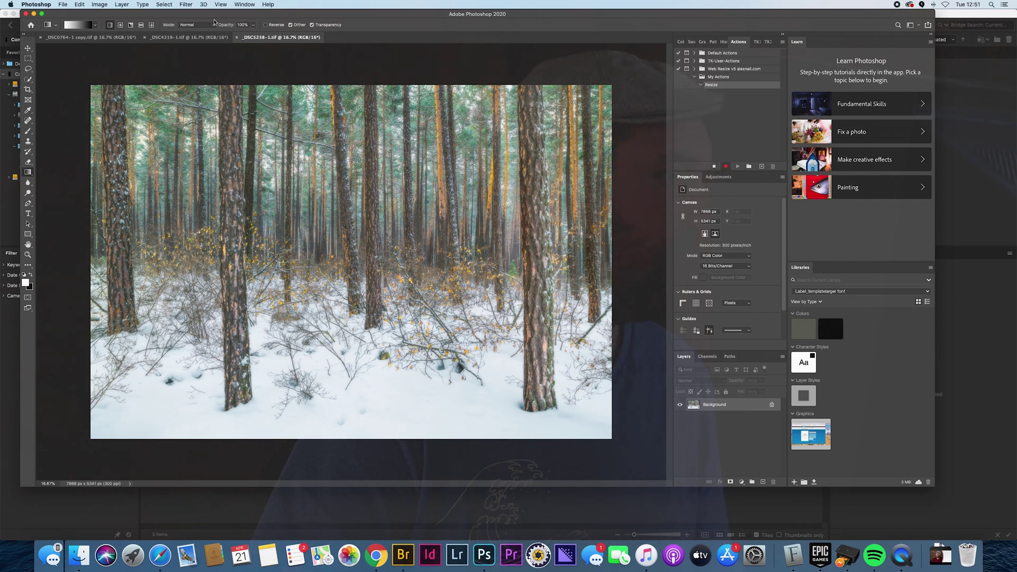
{"action": "left_click", "coordinate": [81, 7]}
{"action": "mouse_move", "coordinate": [62, 5]}
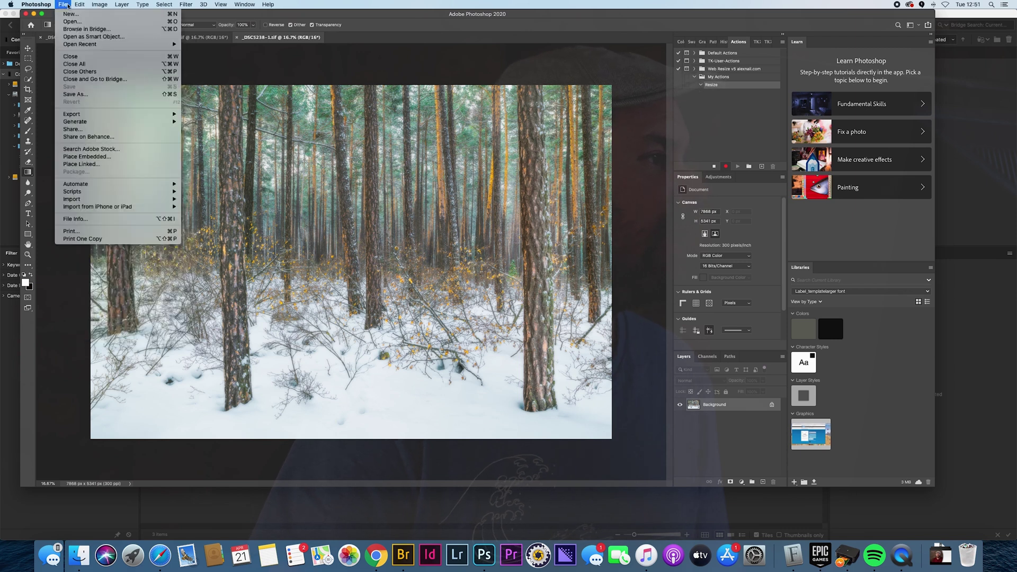
{"action": "left_click", "coordinate": [88, 99]}
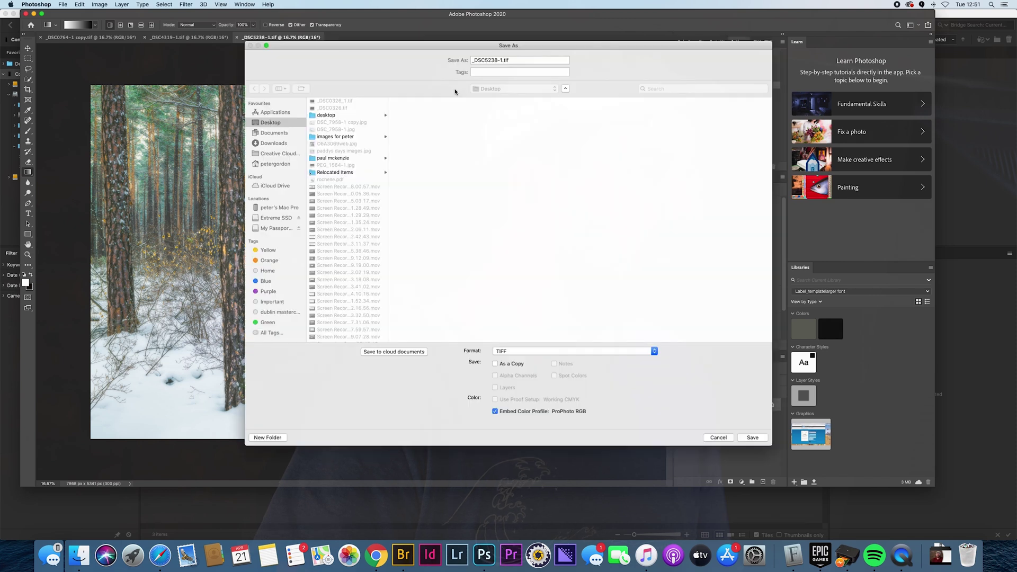
{"action": "left_click", "coordinate": [276, 125]}
{"action": "scroll", "coordinate": [358, 186], "scroll_direction": "down", "scroll_amount": 5}
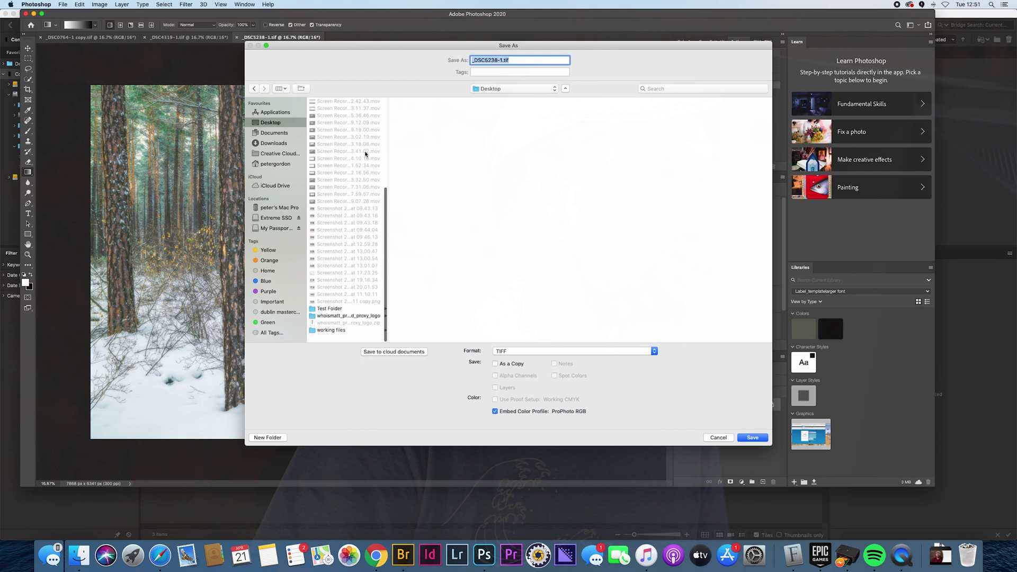
{"action": "left_click", "coordinate": [329, 317]}
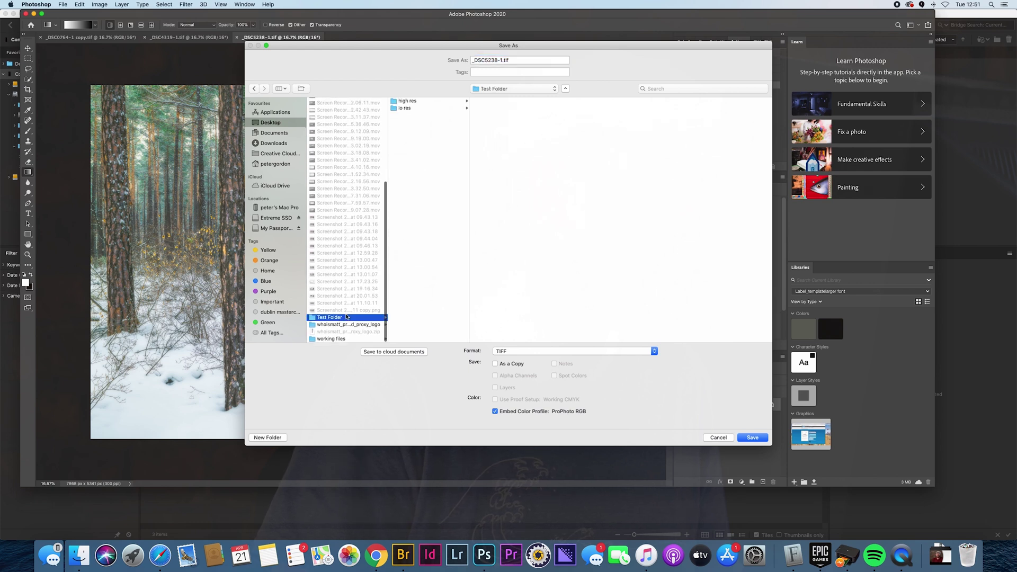
{"action": "left_click", "coordinate": [418, 102]}
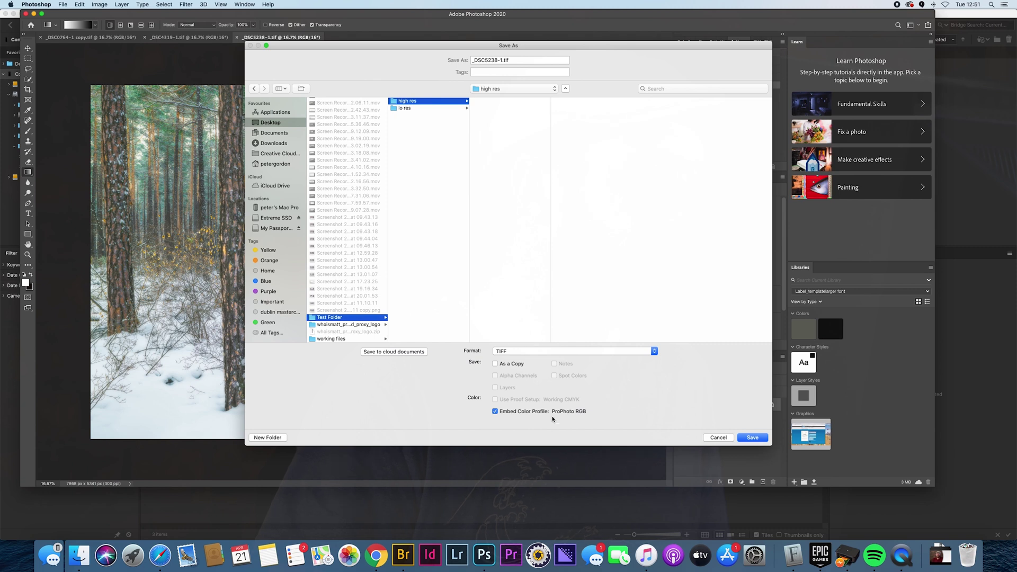
{"action": "left_click", "coordinate": [752, 439]}
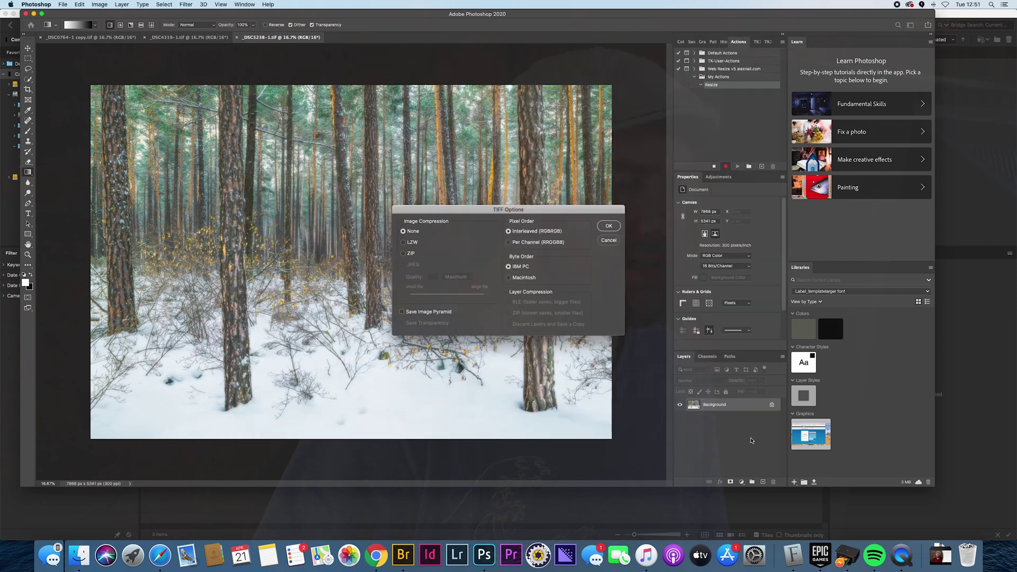
{"action": "left_click", "coordinate": [610, 227]}
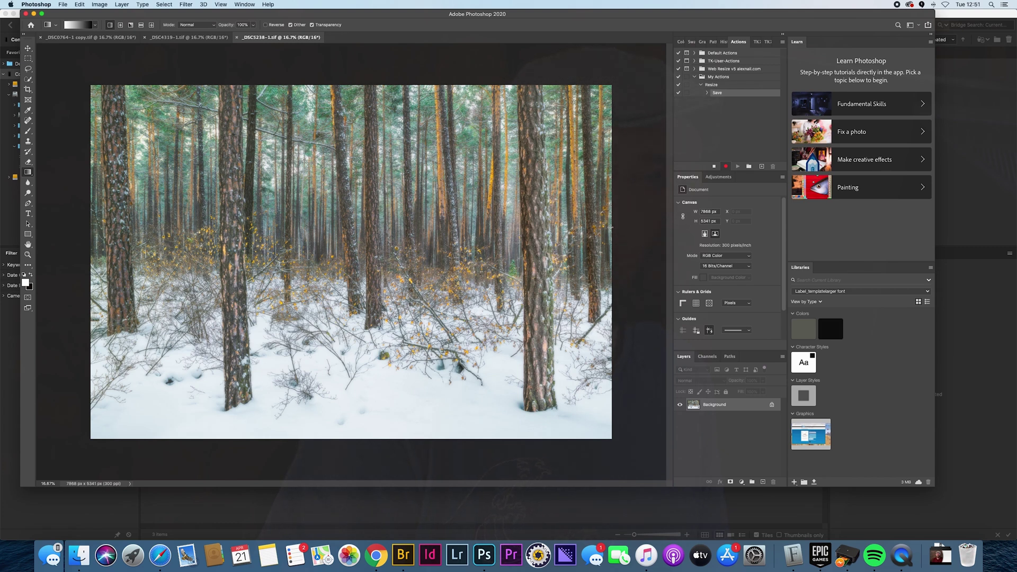
Add the Web Resize v5 set's 1200 action to the Resize recording by running it on the forest image.
{"action": "left_click", "coordinate": [695, 70]}
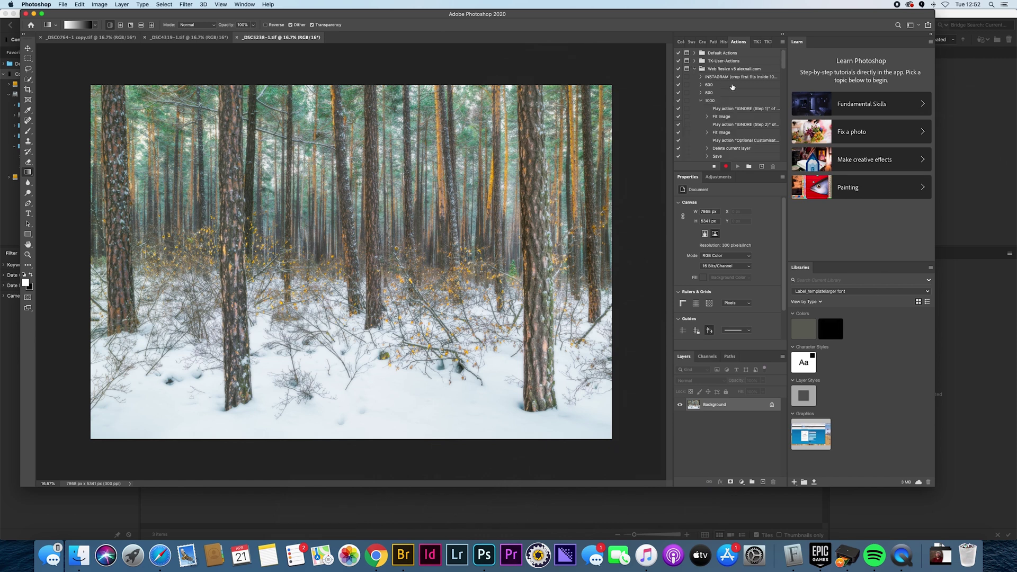
{"action": "left_click_drag", "start_coordinate": [783, 63], "coordinate": [783, 78]}
{"action": "left_click", "coordinate": [714, 86]}
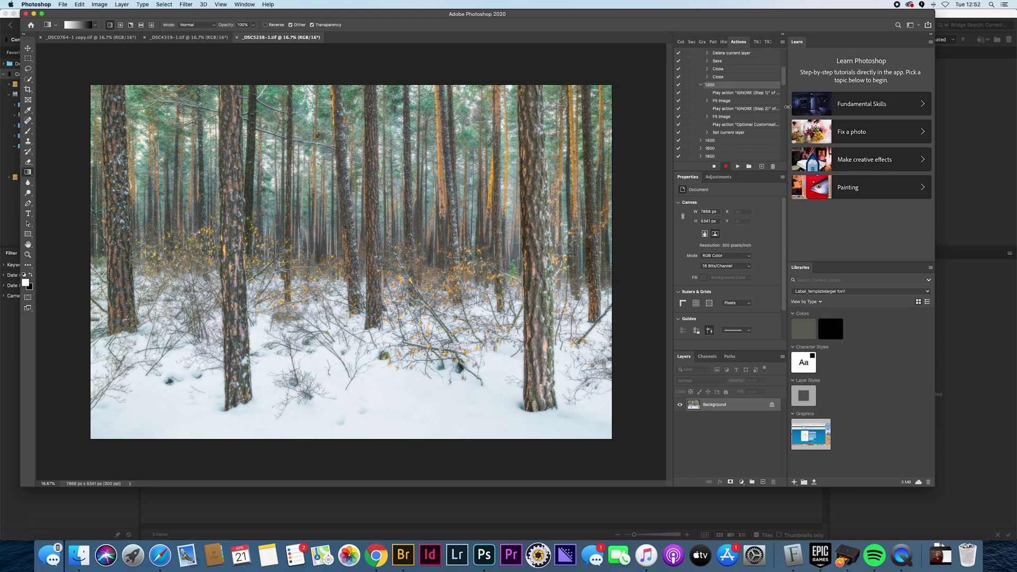
{"action": "left_click", "coordinate": [737, 166]}
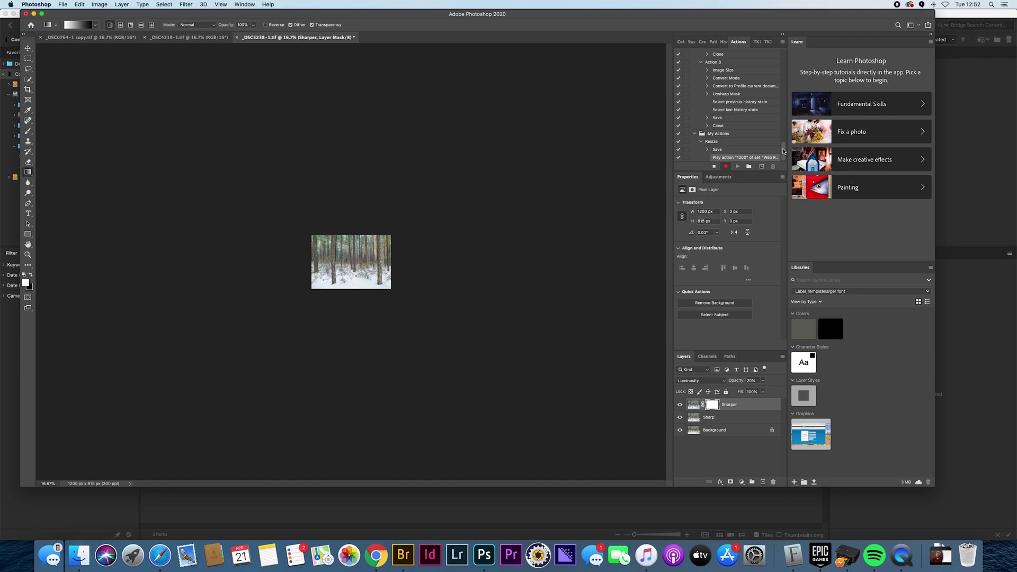
{"action": "key", "text": "super+equal"}
{"action": "key", "text": "super+equal"}
{"action": "key", "text": "super+equal"}
{"action": "key", "text": "super+equal"}
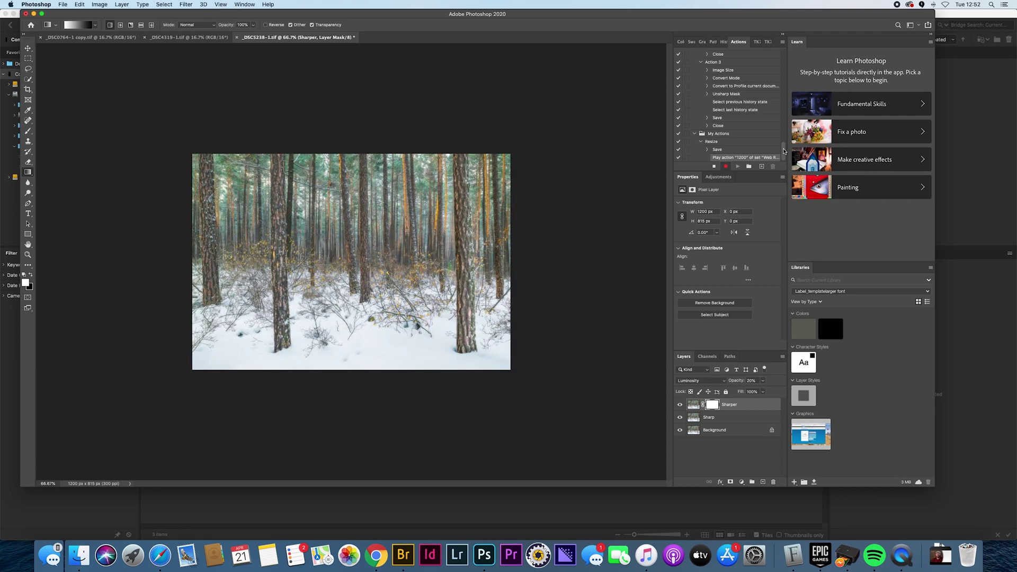
{"action": "key", "text": "super+equal"}
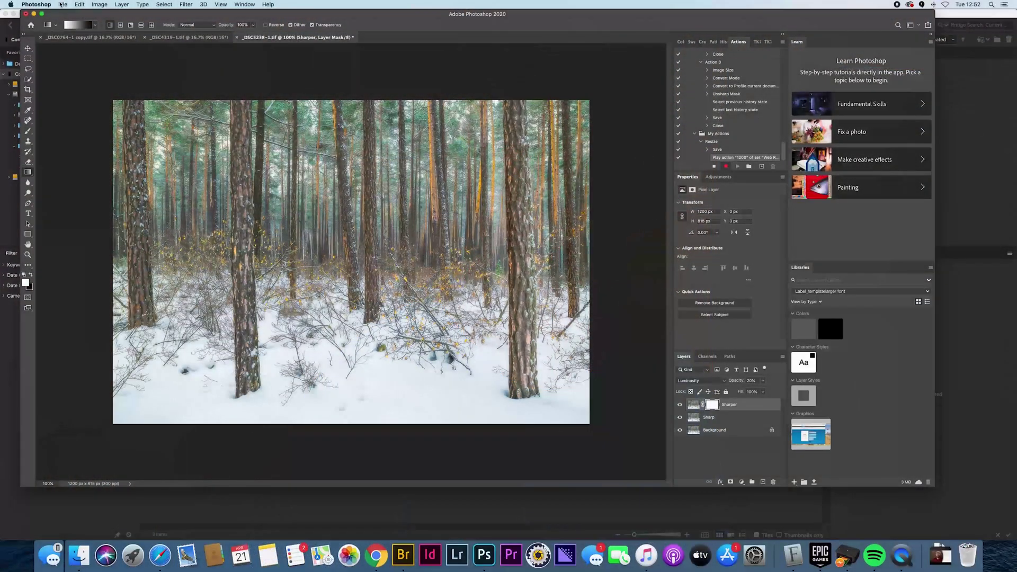
{"action": "left_click", "coordinate": [62, 5]}
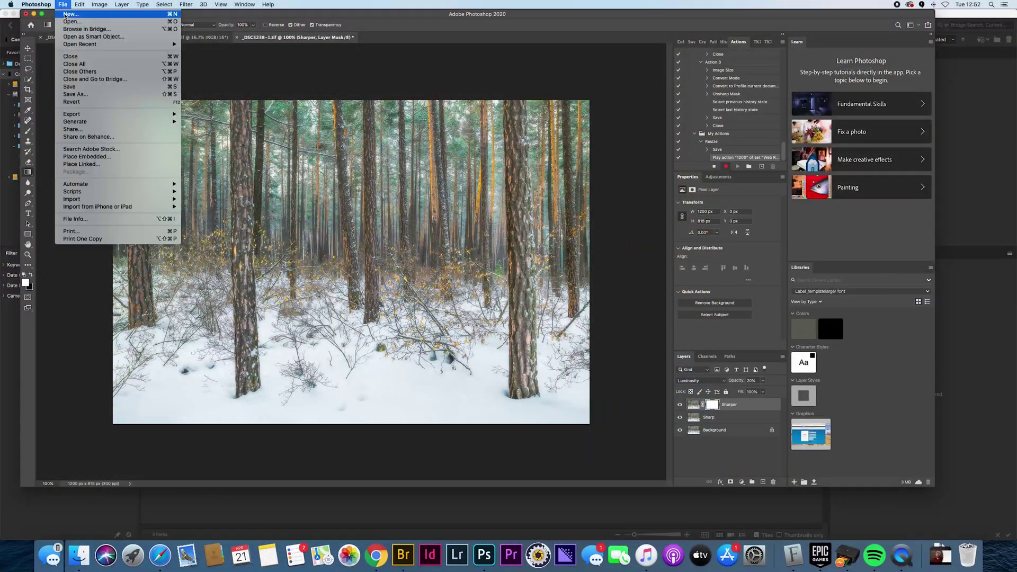
{"action": "left_click", "coordinate": [74, 94]}
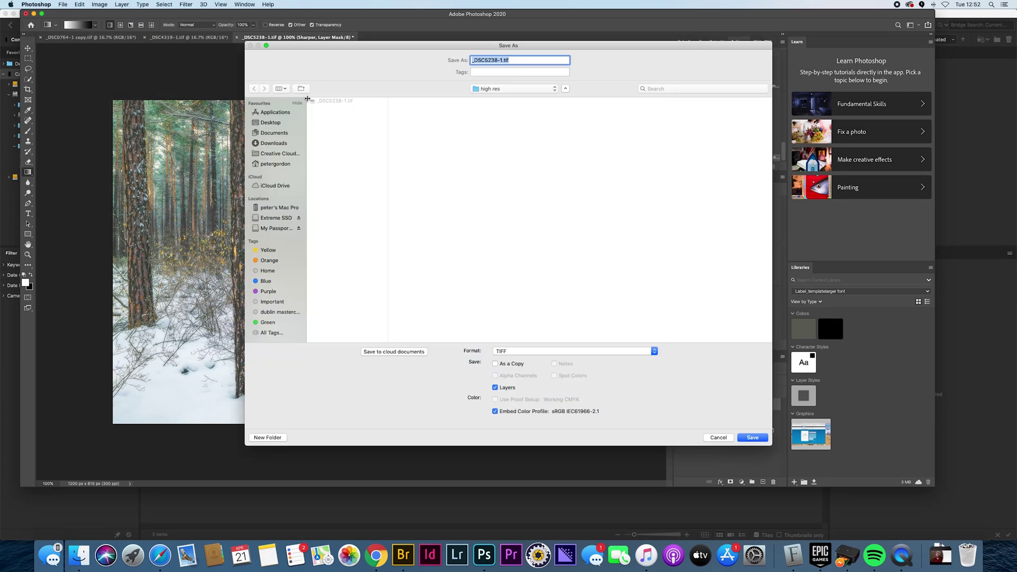
{"action": "left_click", "coordinate": [487, 92]}
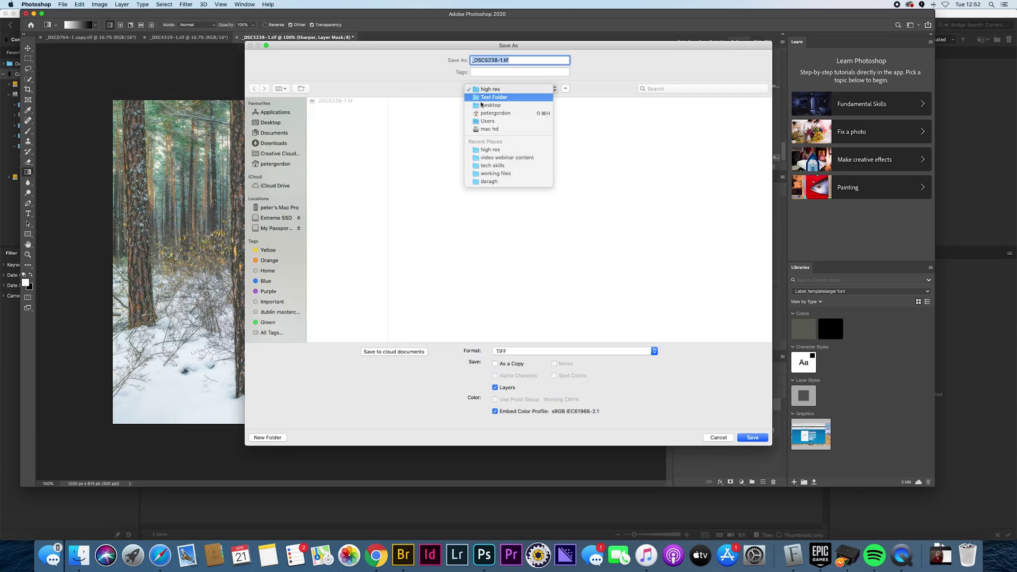
{"action": "left_click", "coordinate": [490, 101]}
{"action": "left_click", "coordinate": [406, 108]}
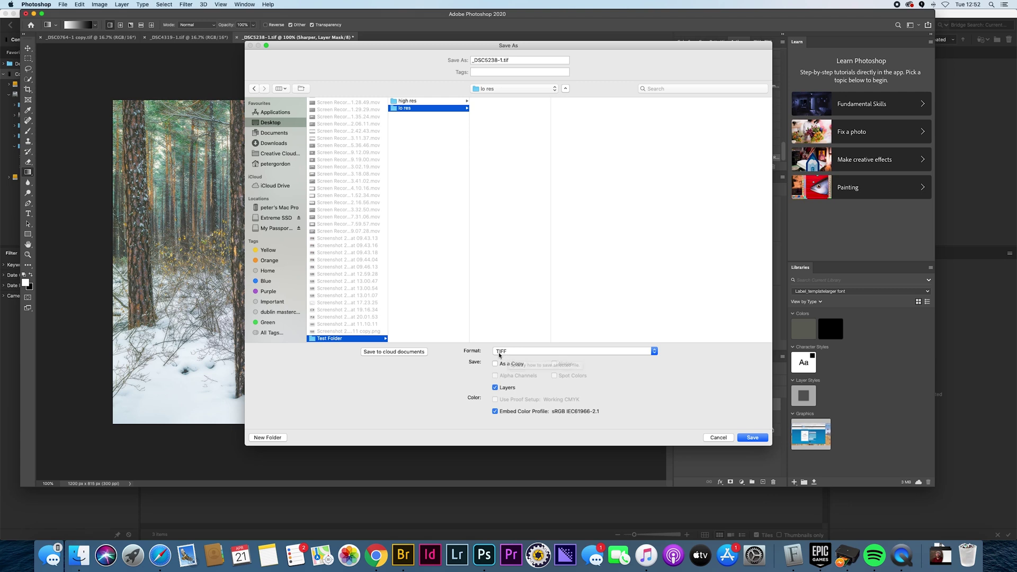
{"action": "left_click", "coordinate": [720, 438]}
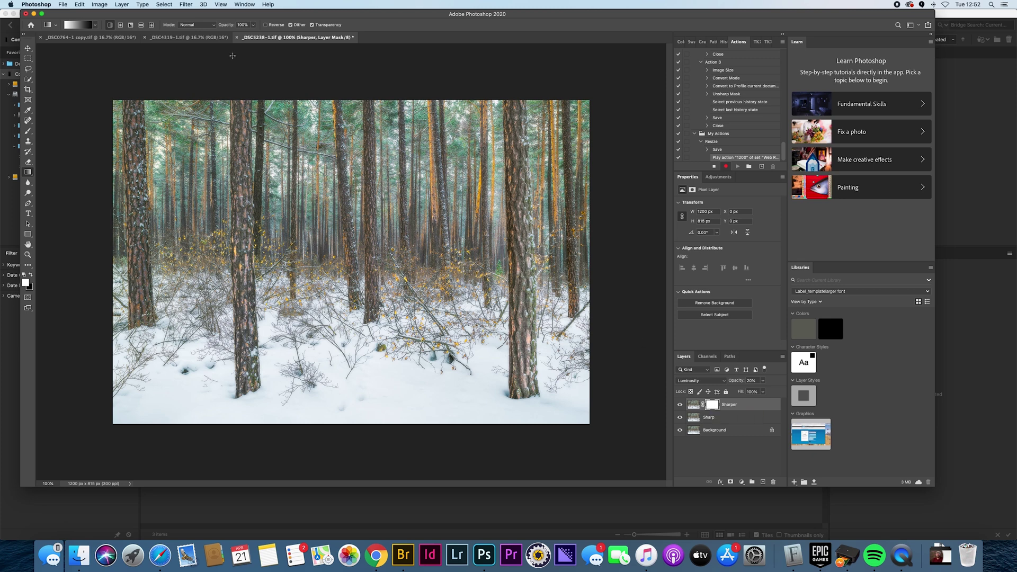
Record flattening the forest image and saving it as a baseline optimized JPEG at quality 11 in Test Folder's lo res folder.
{"action": "left_click", "coordinate": [122, 5]}
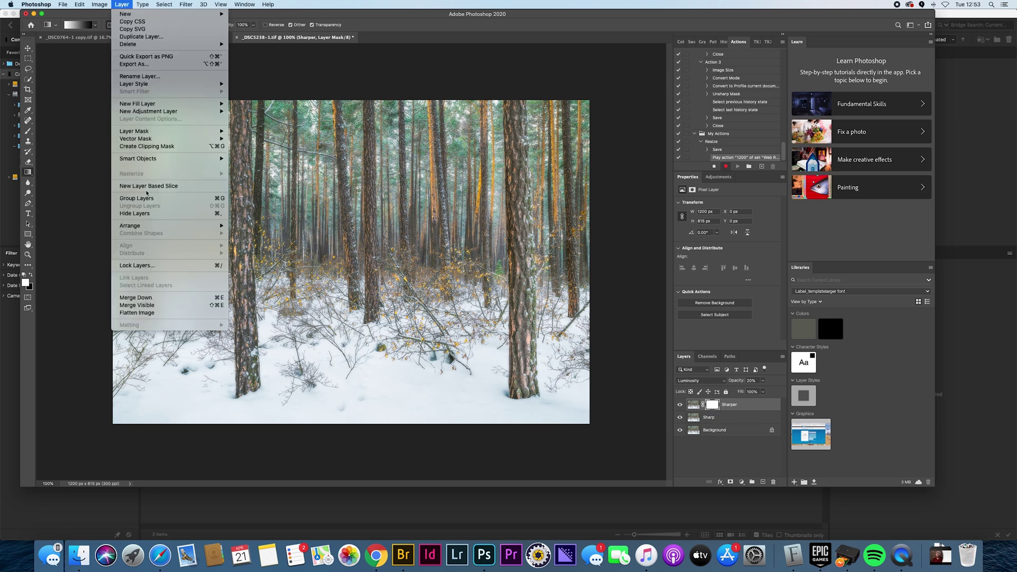
{"action": "left_click", "coordinate": [171, 313]}
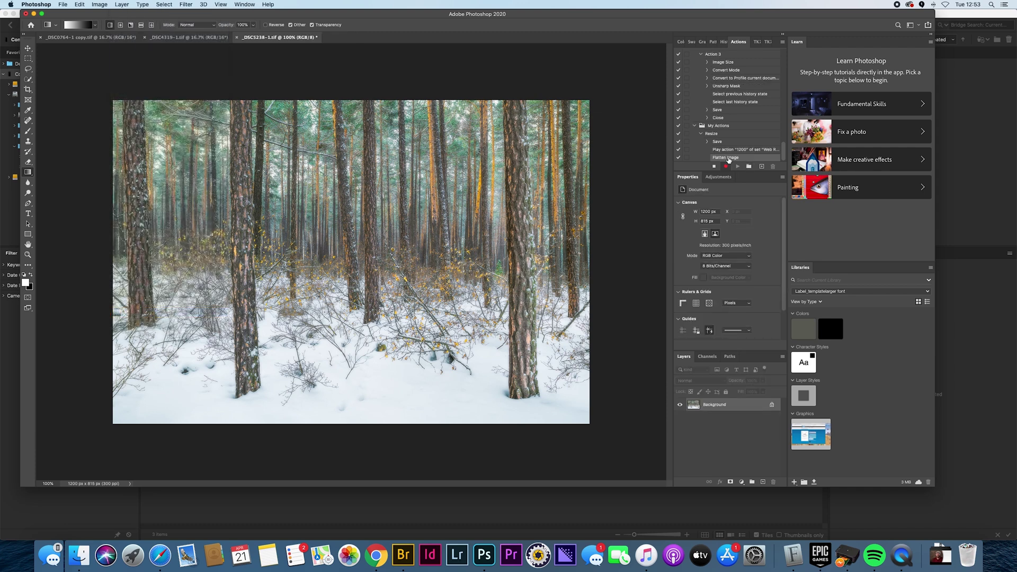
{"action": "left_click", "coordinate": [73, 5]}
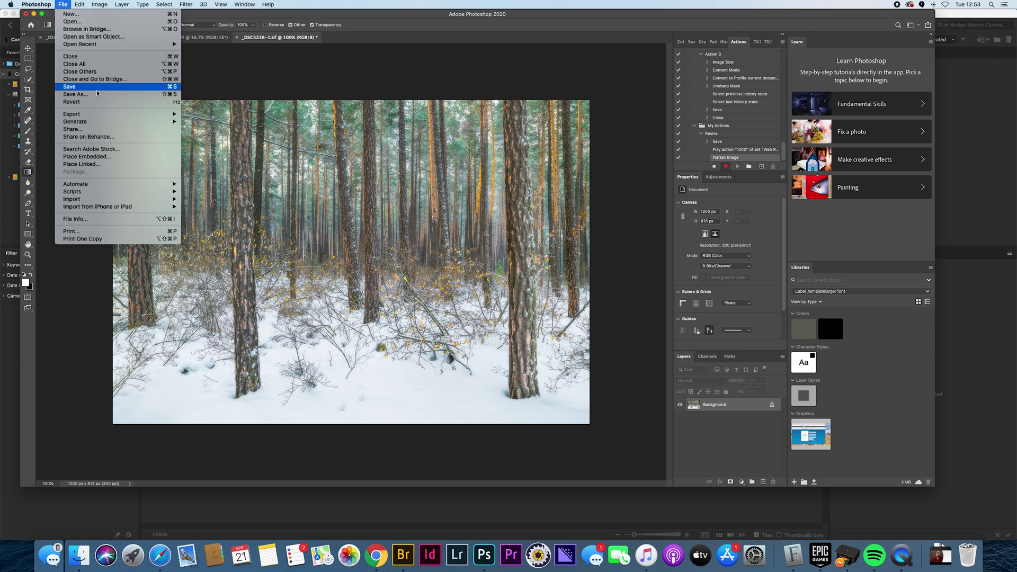
{"action": "left_click", "coordinate": [80, 93]}
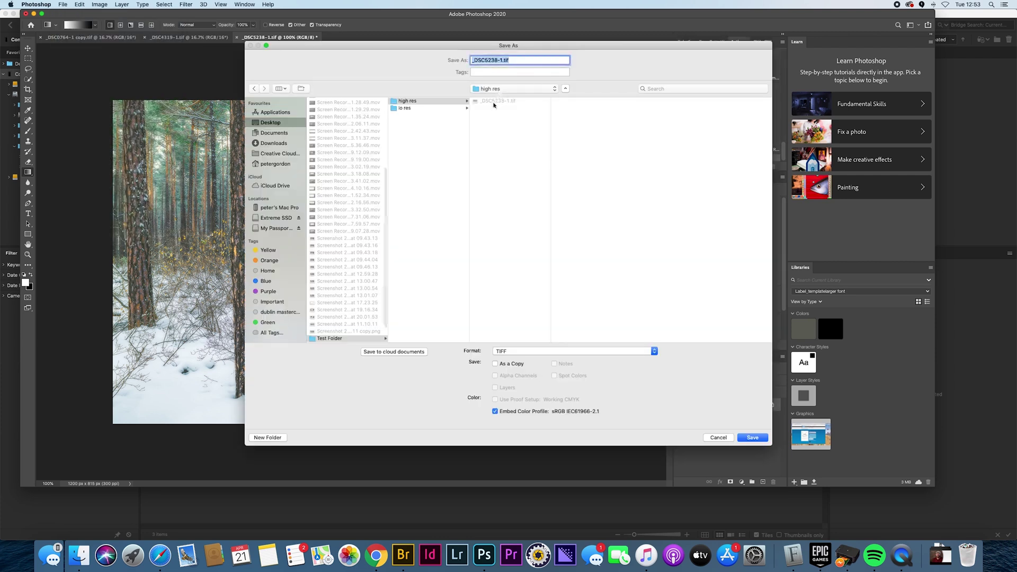
{"action": "left_click", "coordinate": [430, 109]}
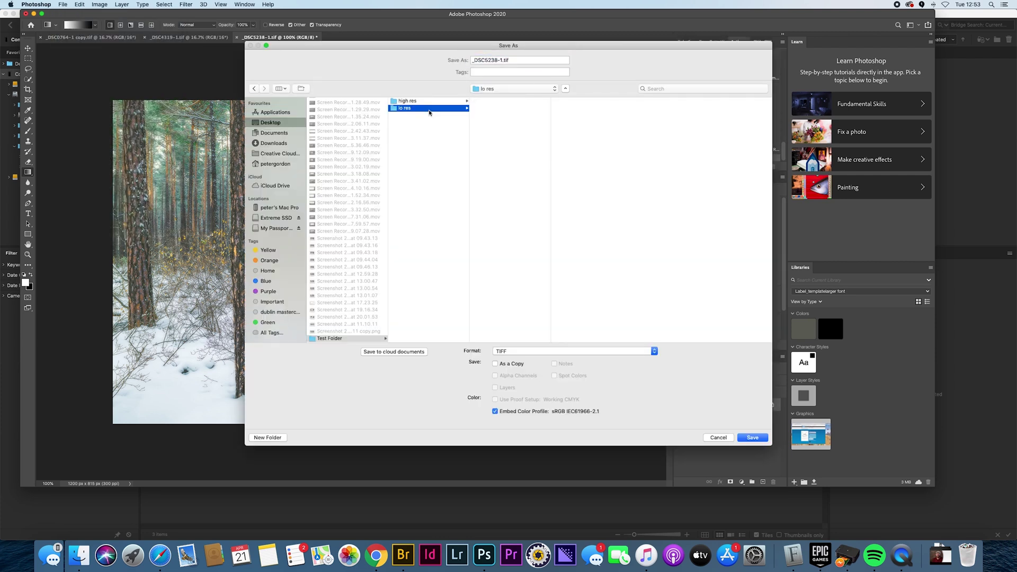
{"action": "left_click", "coordinate": [636, 352]}
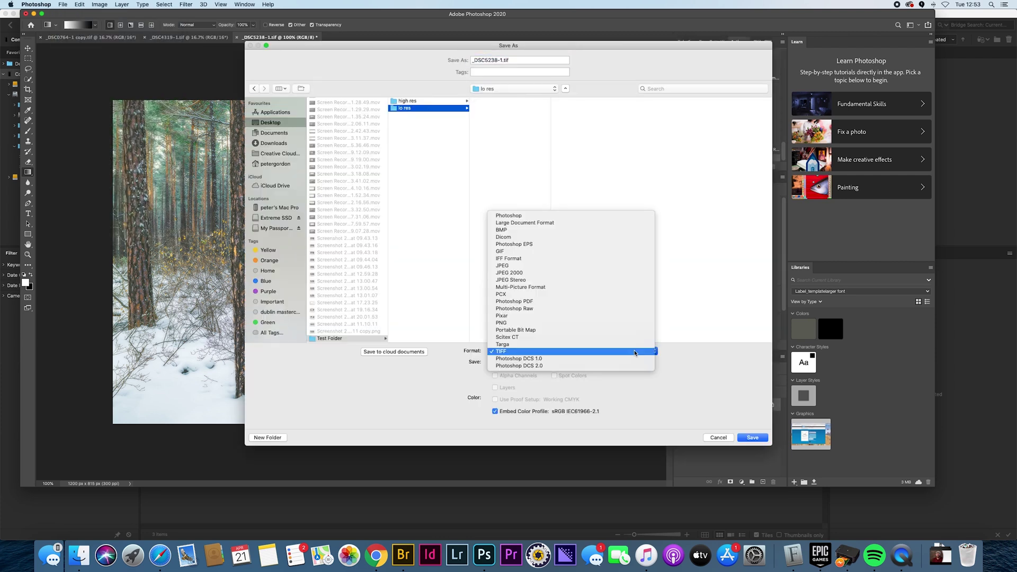
{"action": "left_click", "coordinate": [582, 271]}
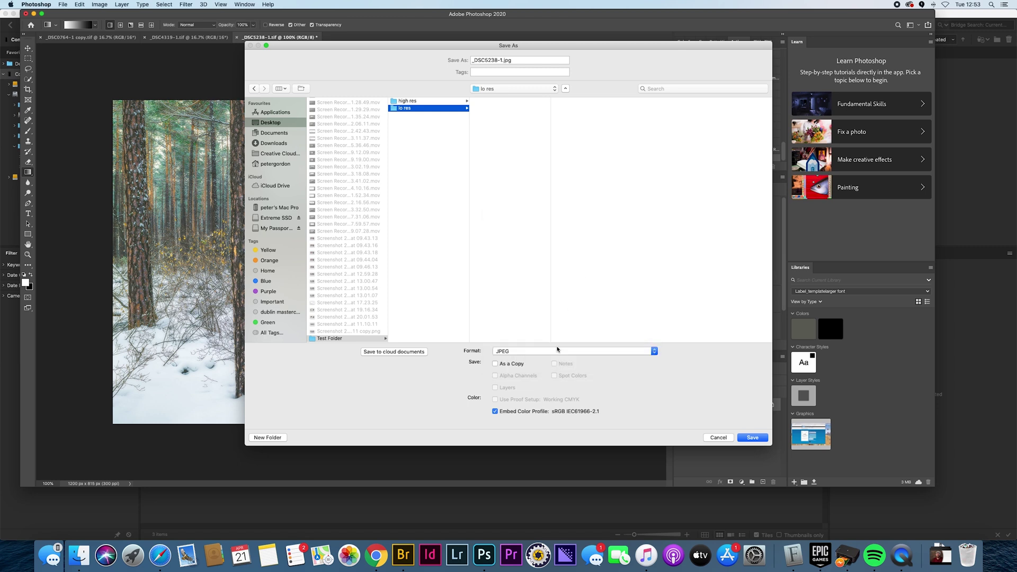
{"action": "left_click", "coordinate": [753, 438]}
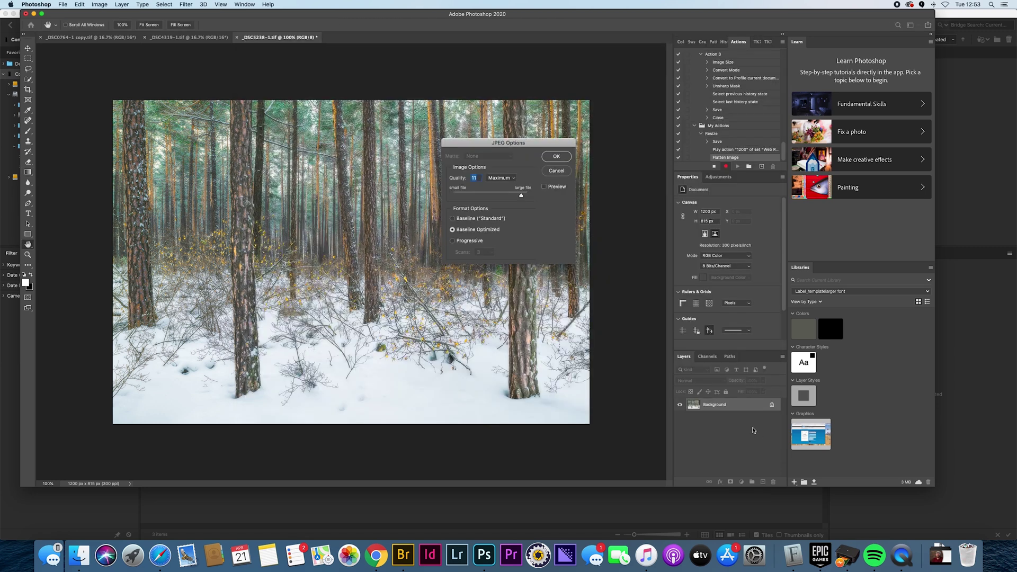
{"action": "left_click", "coordinate": [557, 157]}
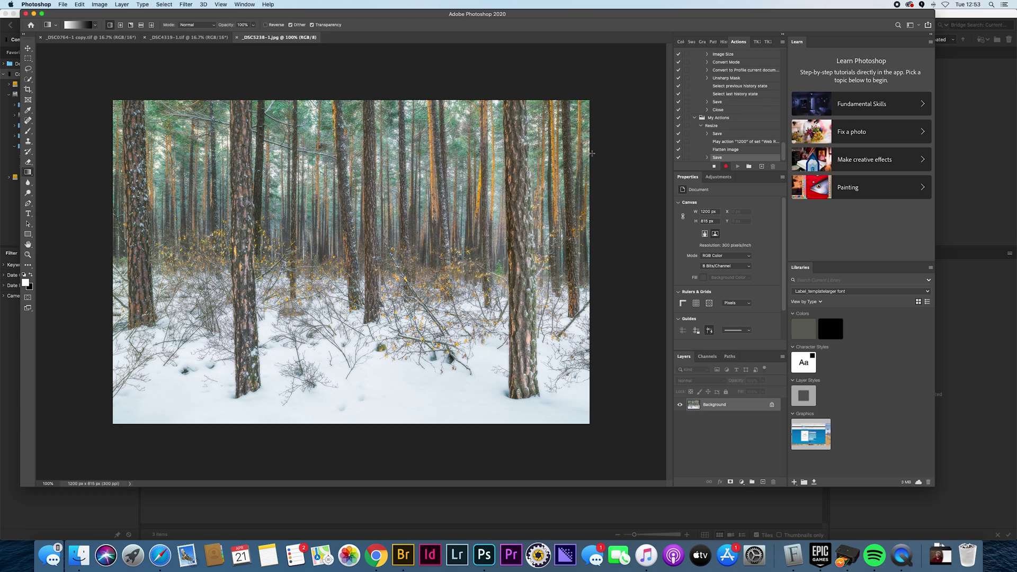
Finish the Resize recording by closing the forest image, and run the action on _DSC4319-1.tif.
{"action": "left_click", "coordinate": [237, 38]}
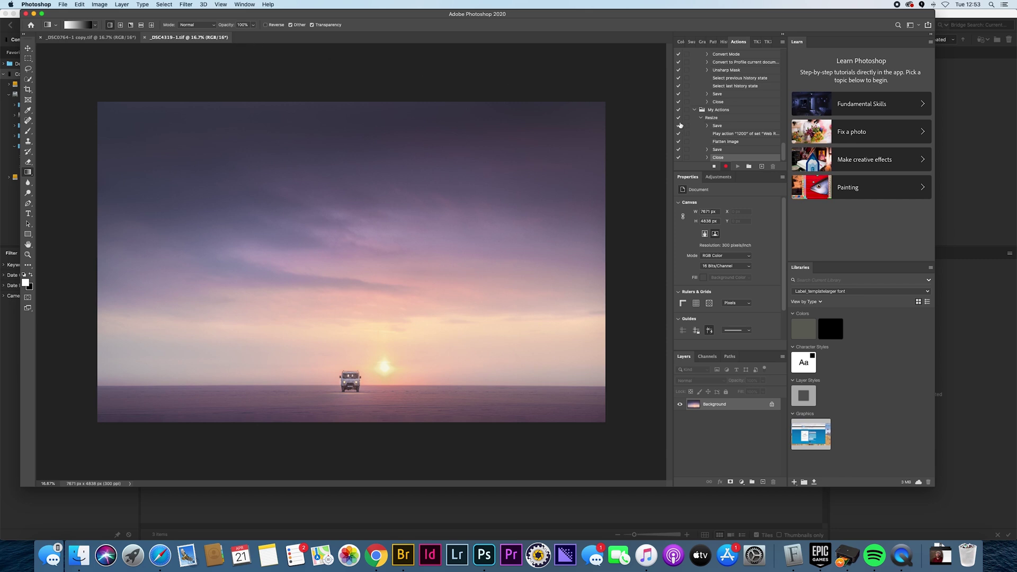
{"action": "left_click", "coordinate": [715, 166]}
{"action": "left_click", "coordinate": [713, 119]}
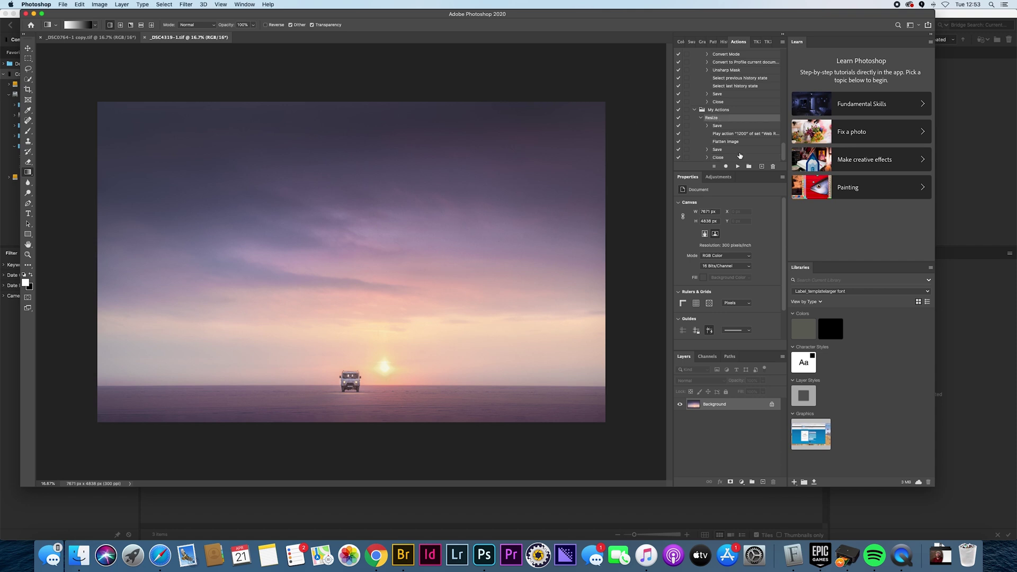
{"action": "left_click", "coordinate": [738, 167]}
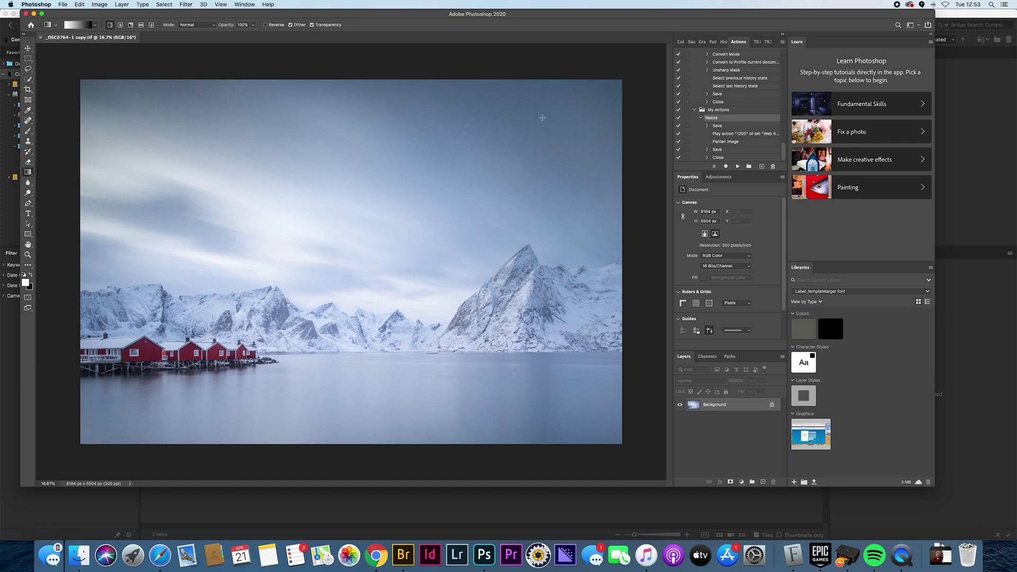
Switch to Finder, check Test Folder's high res and lo res folders on the Desktop, and preview _DSC4319-1.jpg.
{"action": "left_click", "coordinate": [79, 555]}
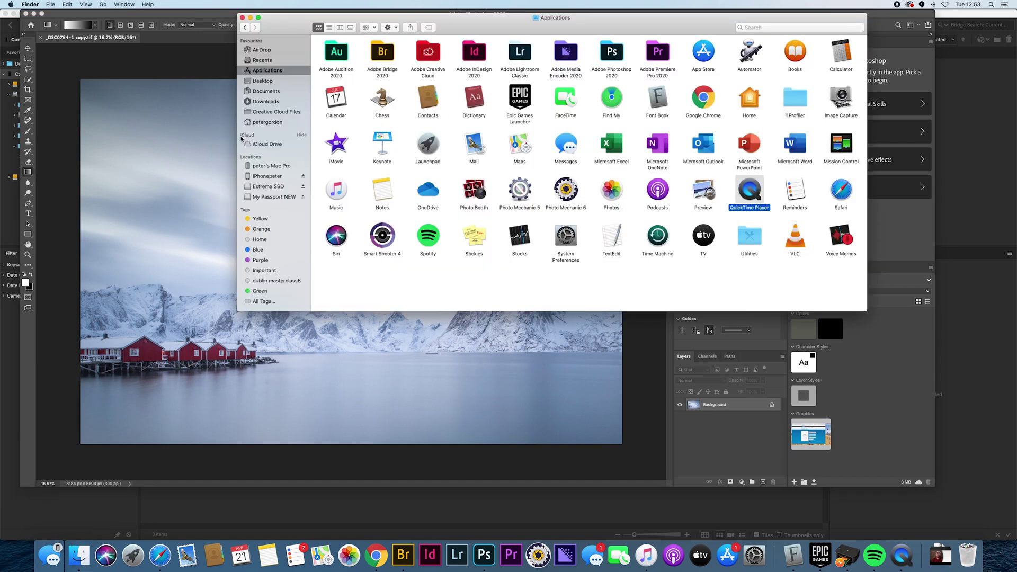
{"action": "left_click", "coordinate": [263, 81]}
{"action": "double_click", "coordinate": [336, 237]}
{"action": "double_click", "coordinate": [361, 75]}
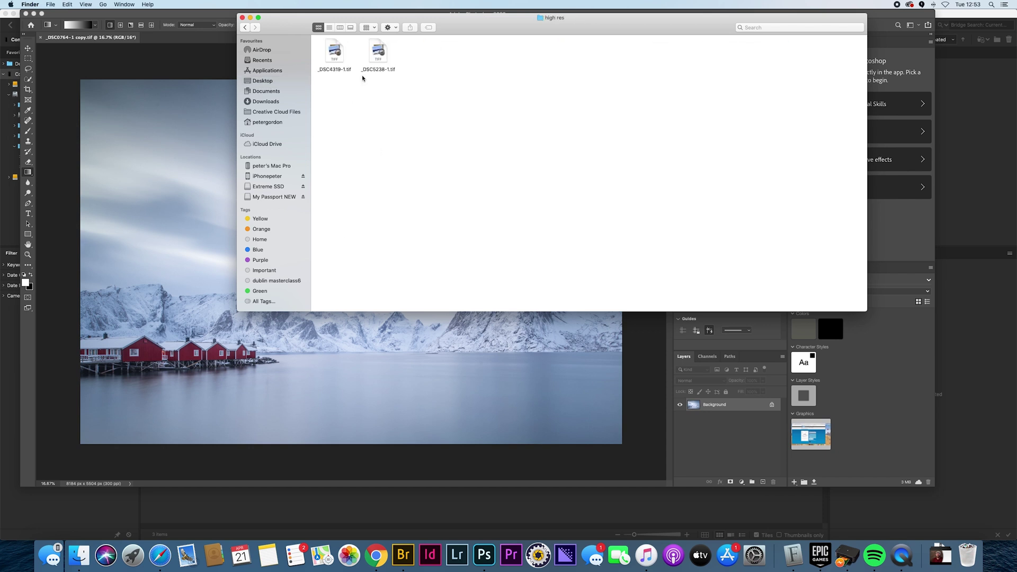
{"action": "key", "text": "super+bracketleft"}
{"action": "double_click", "coordinate": [413, 76]}
{"action": "left_click", "coordinate": [329, 48]}
{"action": "key", "text": "space"}
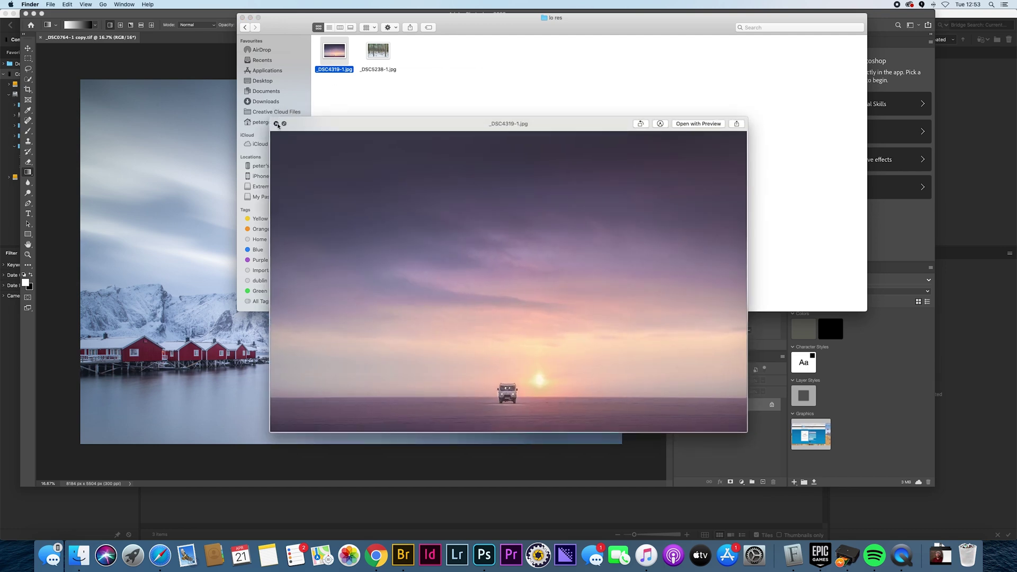
{"action": "left_click", "coordinate": [277, 124]}
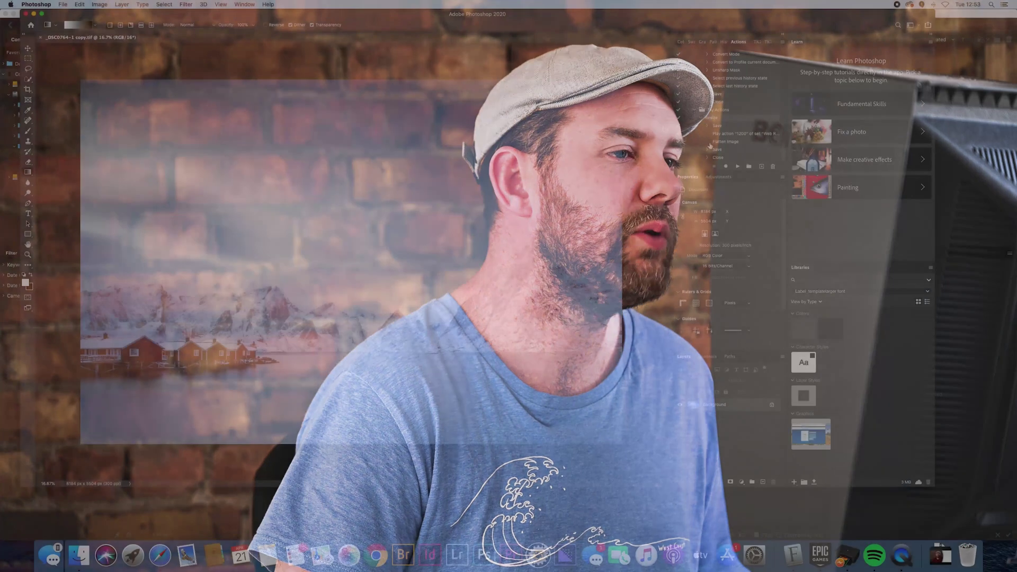
Delete the final Close step from the Resize action and run the action on _DSC0764-1 copy.tif.
{"action": "left_click_drag", "start_coordinate": [718, 158], "coordinate": [773, 167]}
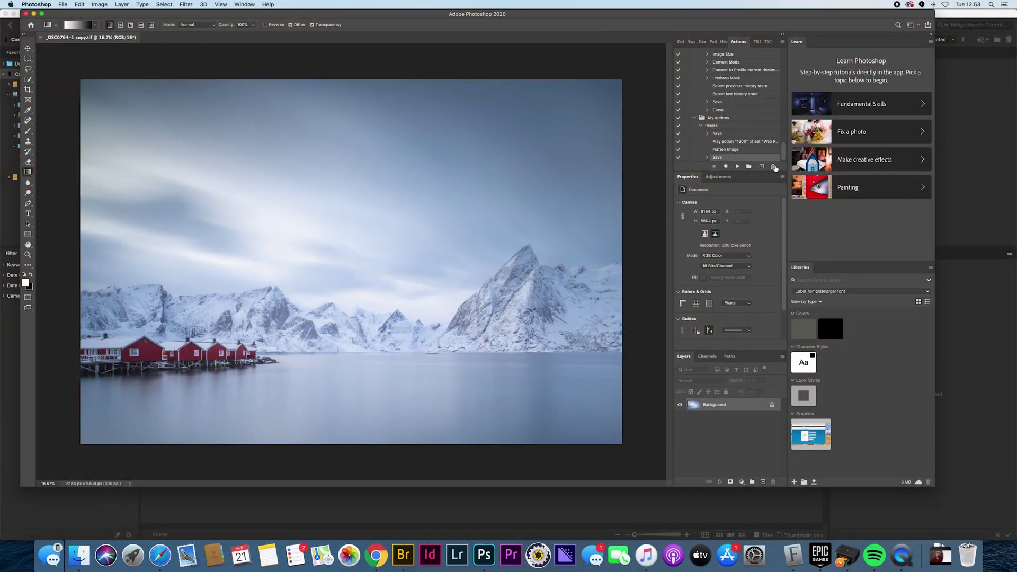
{"action": "left_click", "coordinate": [711, 127]}
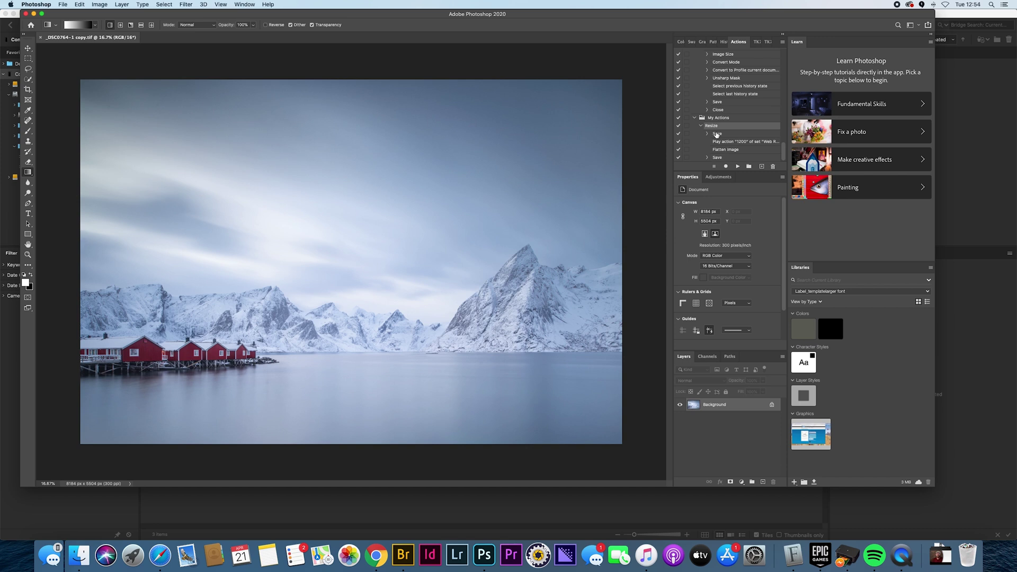
{"action": "left_click", "coordinate": [738, 167]}
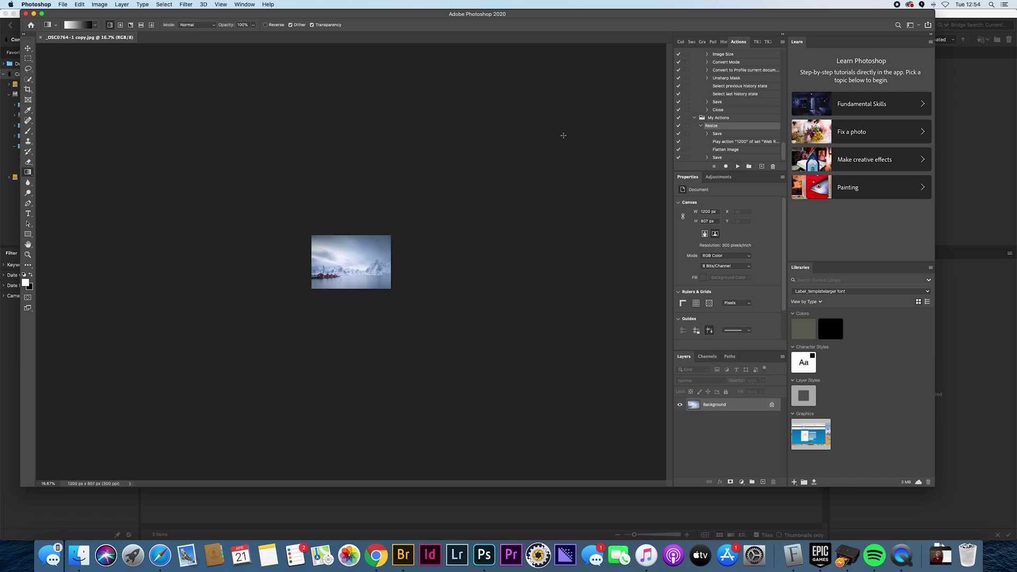
Revert the resized mountain image to the Master Opacity Change history state just before flattening.
{"action": "key", "text": "super+plus"}
{"action": "key", "text": "super+plus"}
{"action": "key", "text": "super+plus"}
{"action": "key", "text": "super+plus"}
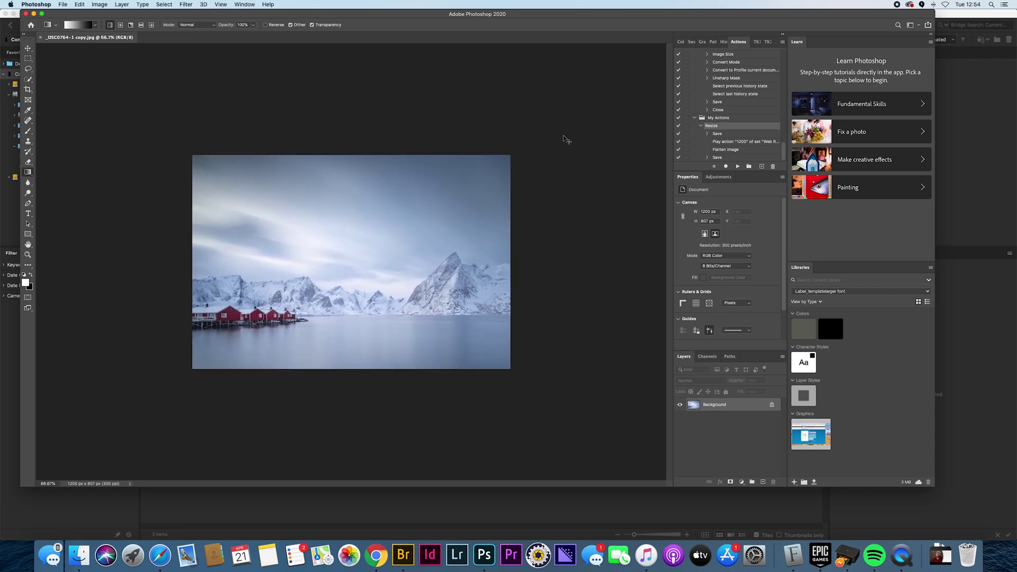
{"action": "key", "text": "super+plus"}
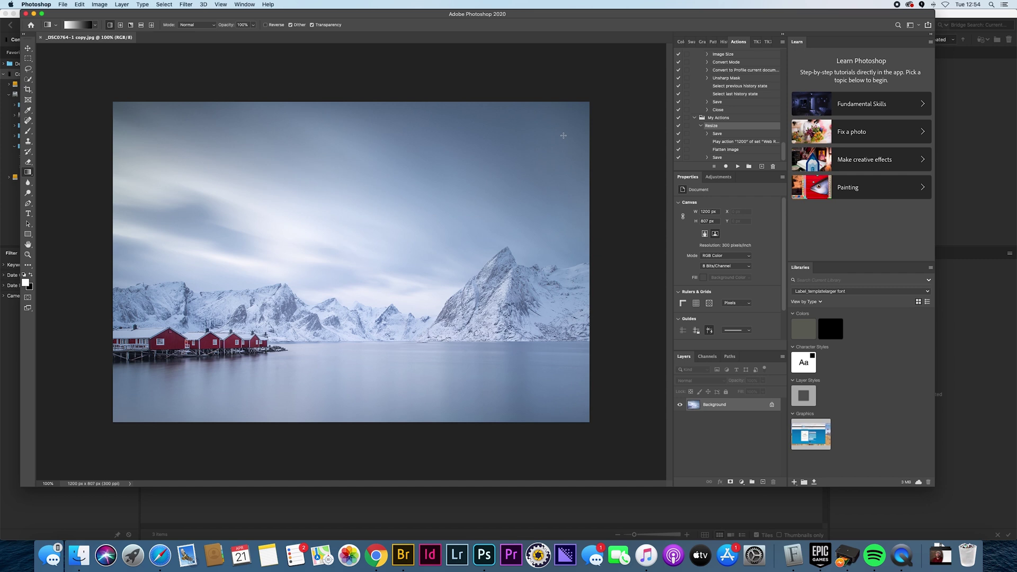
{"action": "left_click", "coordinate": [723, 43]}
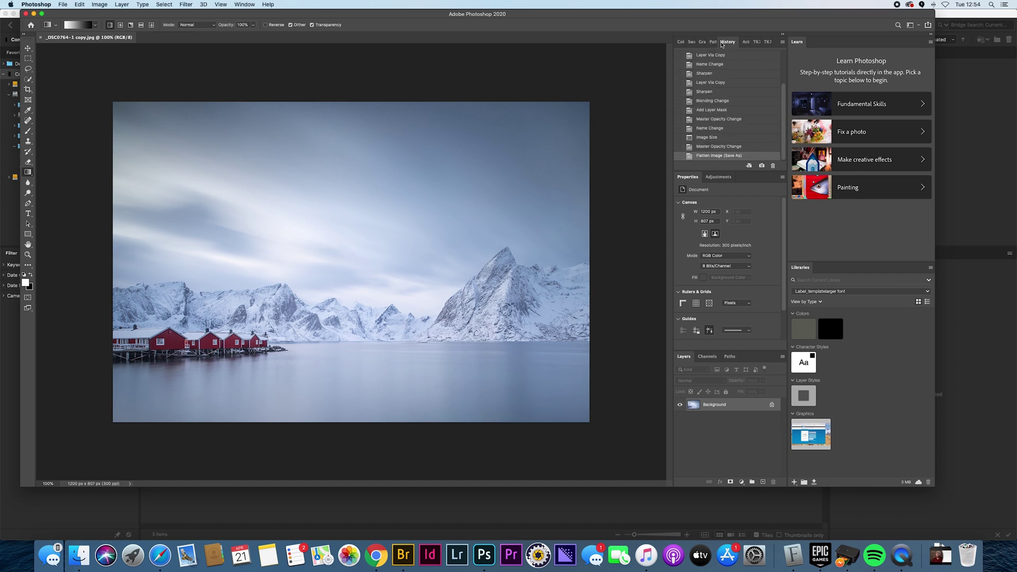
{"action": "left_click", "coordinate": [719, 147]}
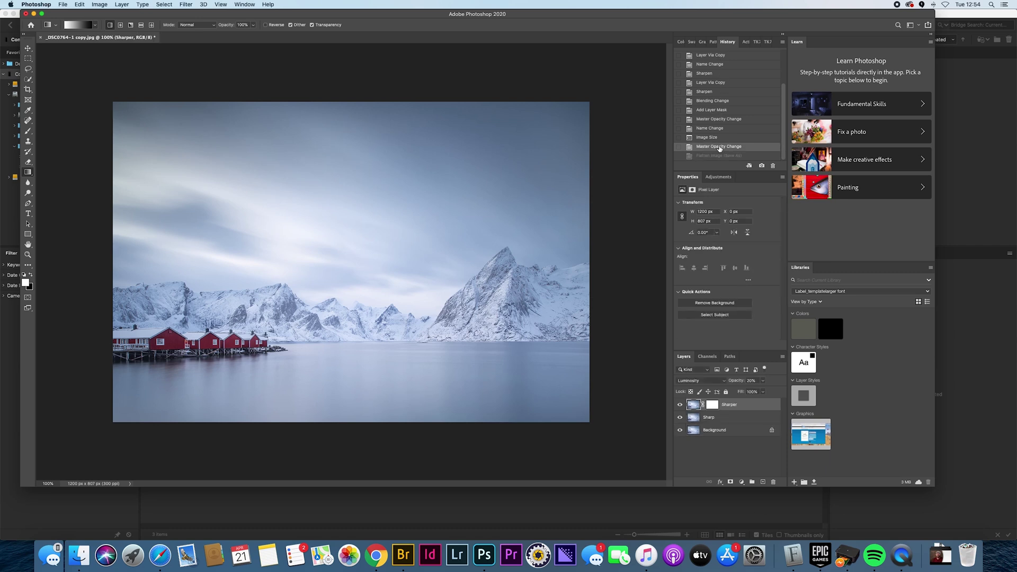